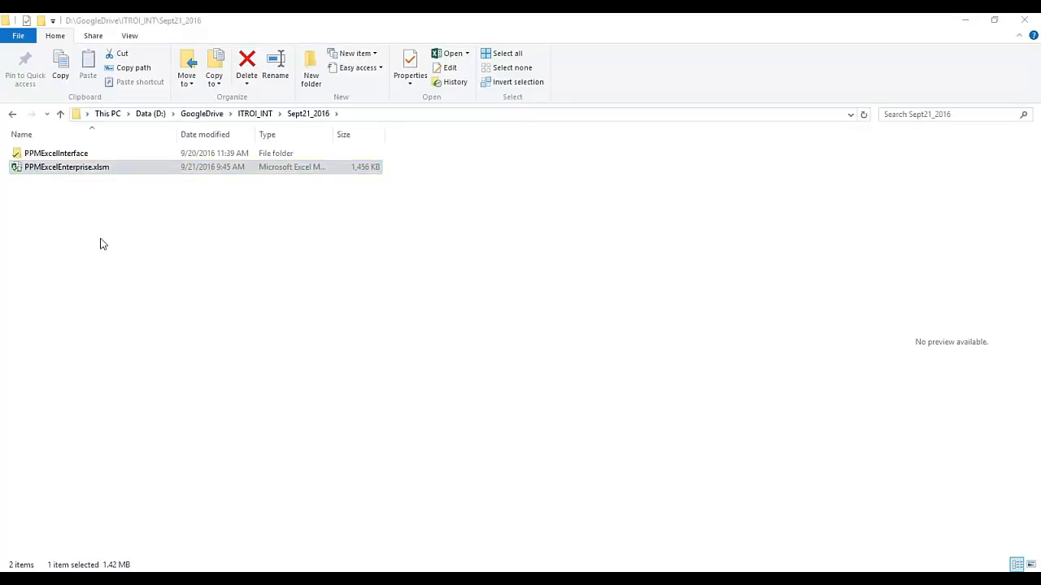
Open PPMExcelEnterprise.xlsm from the Sept21_2016 folder in Excel
double_click(49, 169)
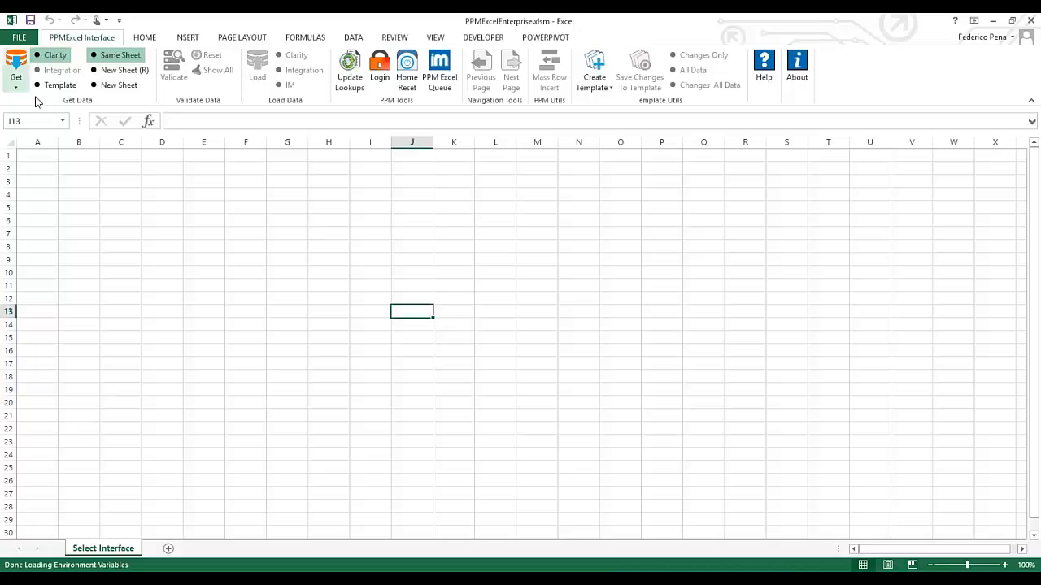
Log in to the Clarity server from the PPMExcel Interface Login window
click(379, 67)
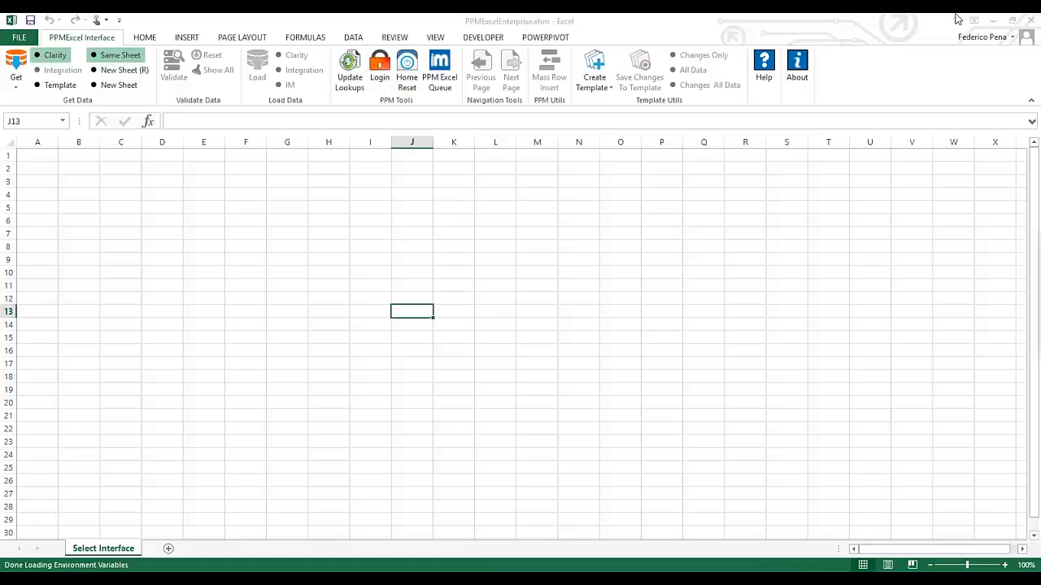
drag(938, 269, 206, 192)
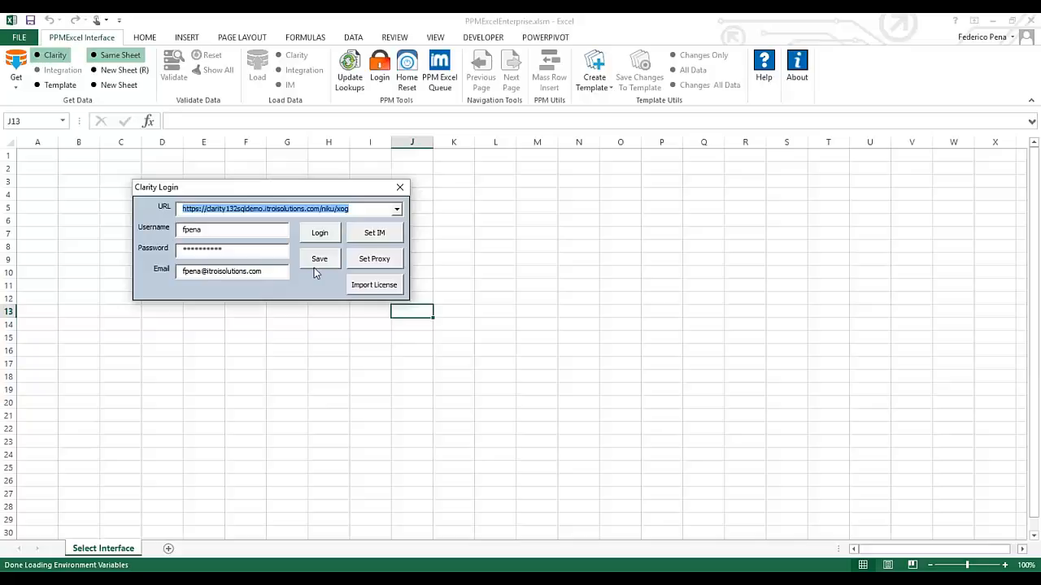
click(319, 238)
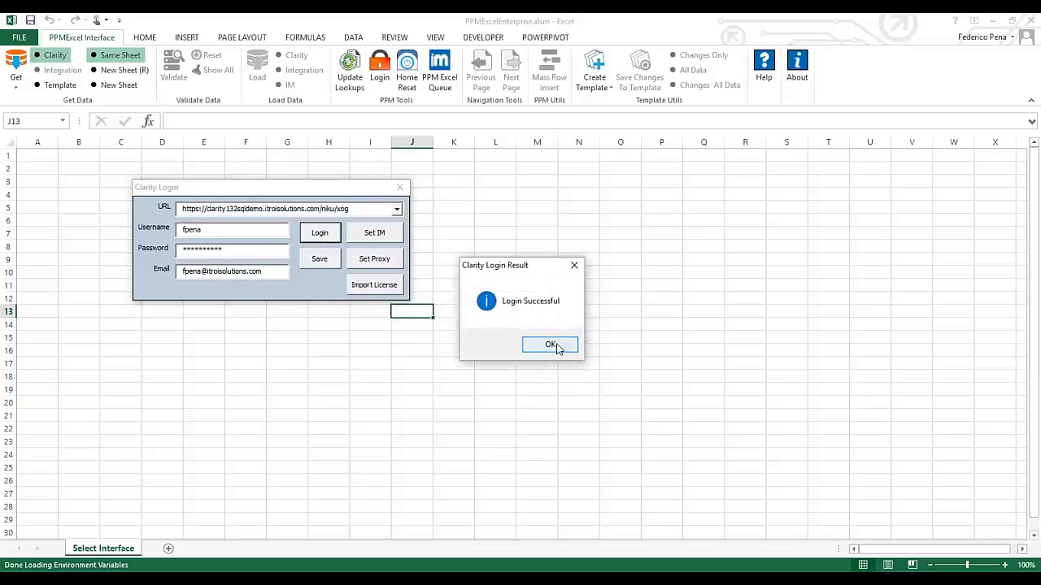
click(550, 344)
Save the Clarity login details and close the login window
click(329, 260)
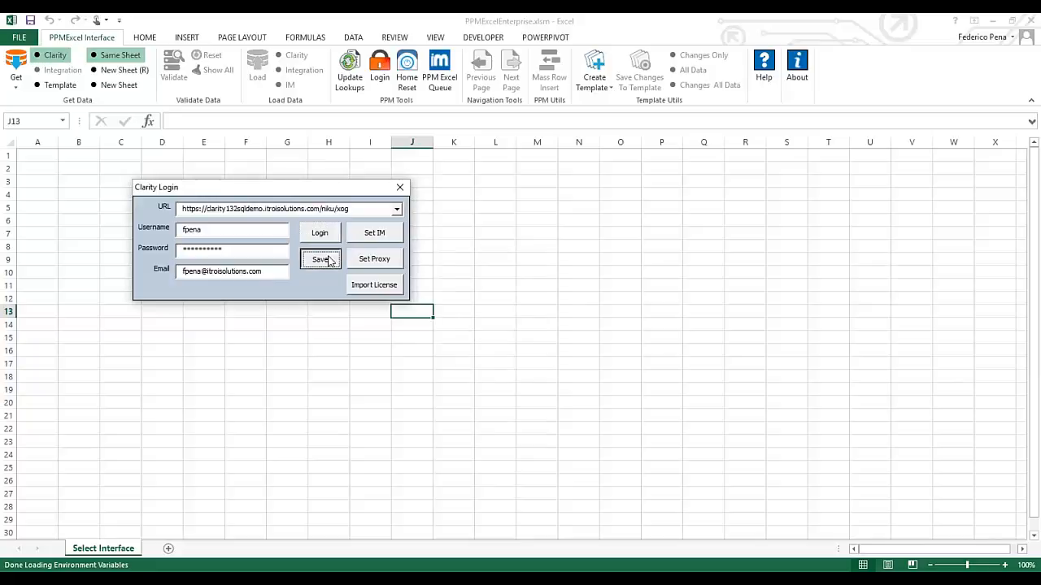
click(542, 344)
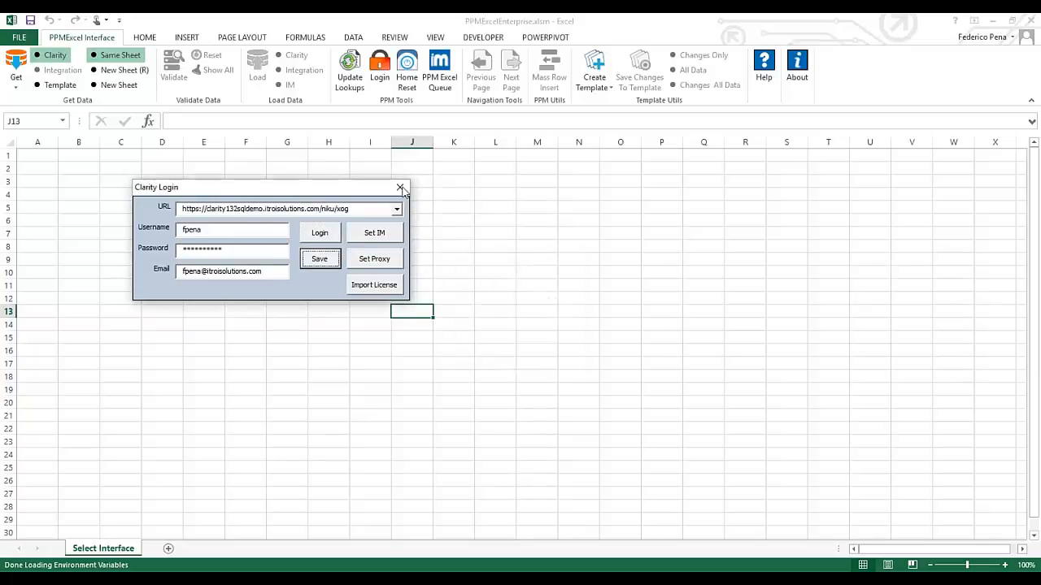
click(400, 188)
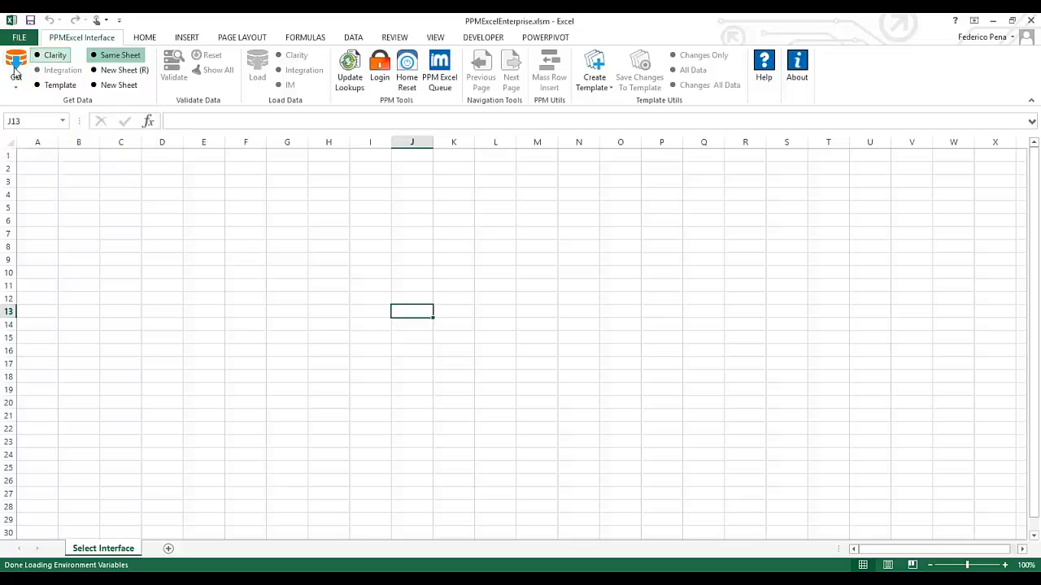
Select Clarity as the Get Data source and show the Clarity object list
click(51, 57)
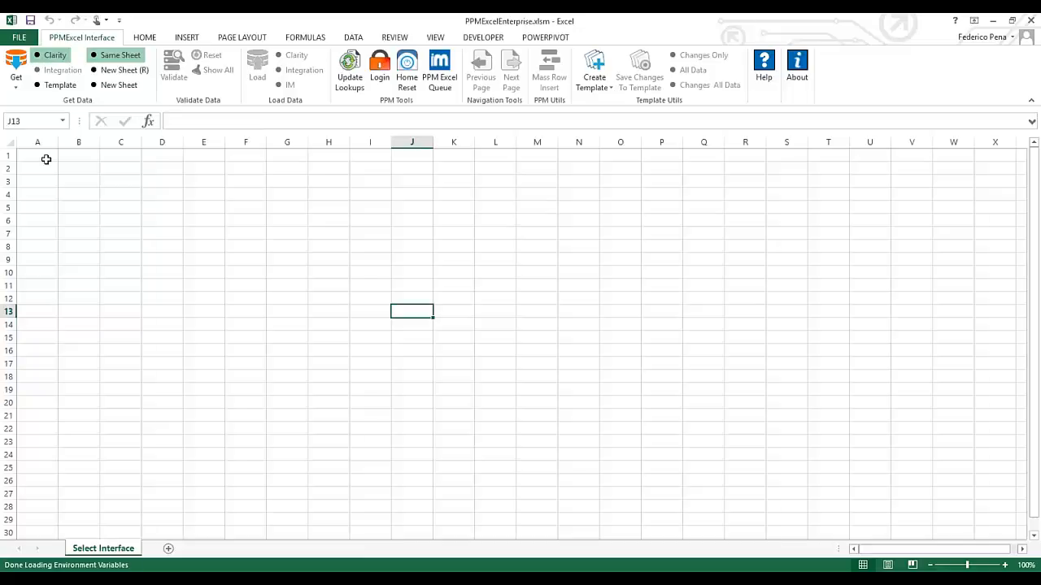
click(16, 83)
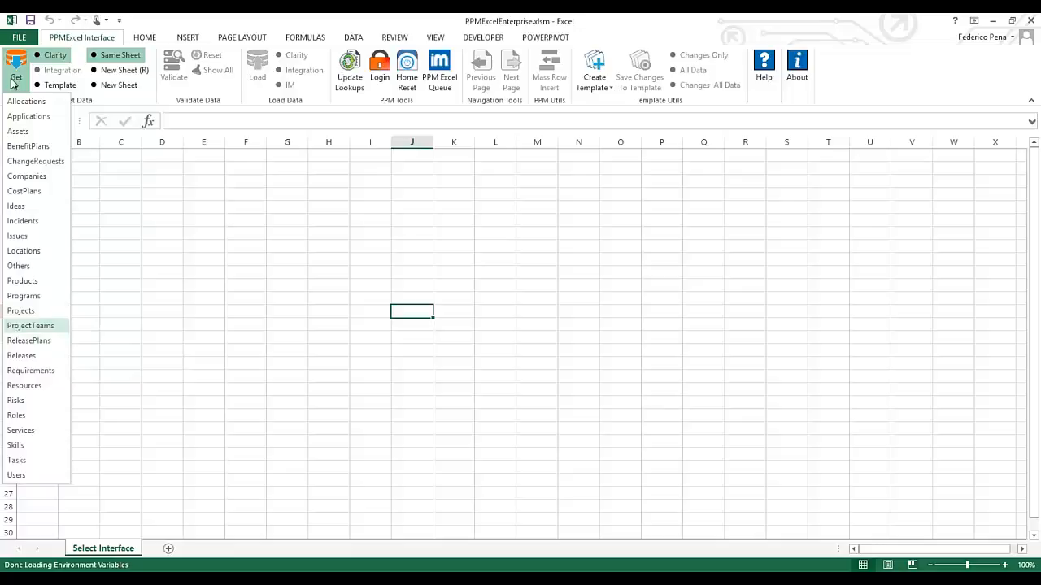
Retrieve all Clarity Projects without filters into a new Projects sheet
click(23, 311)
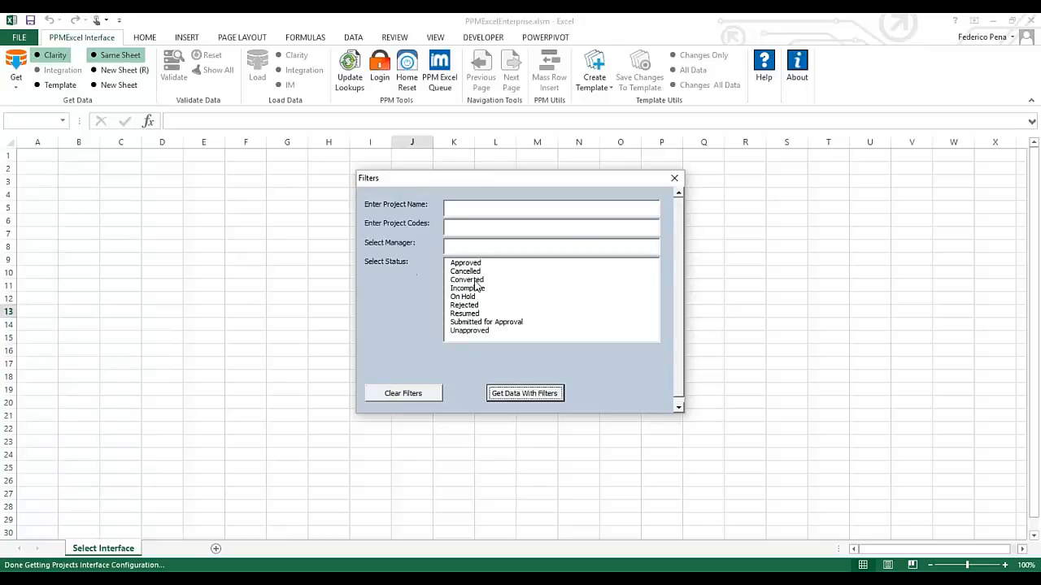
click(525, 394)
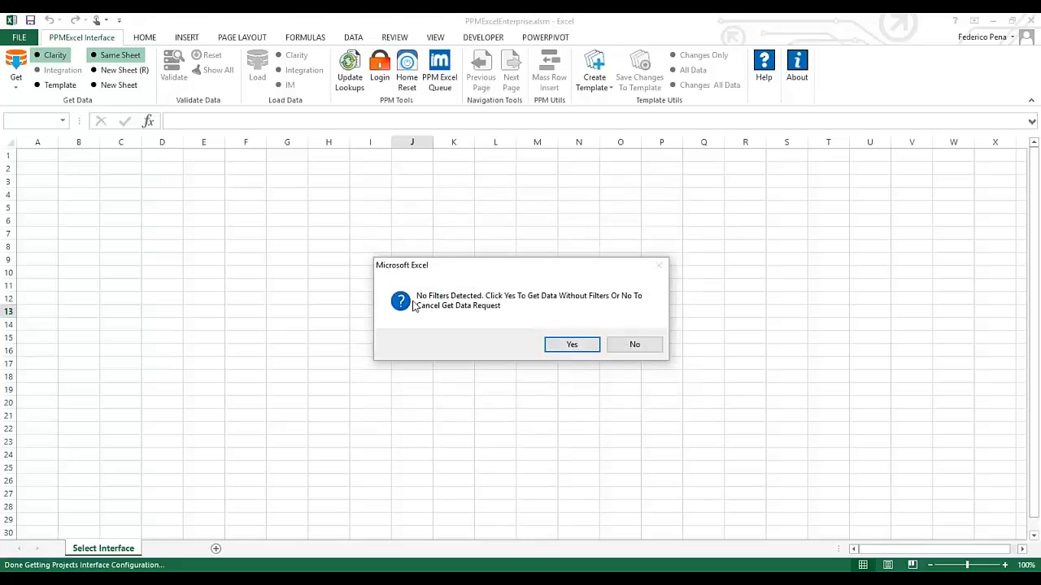
click(573, 344)
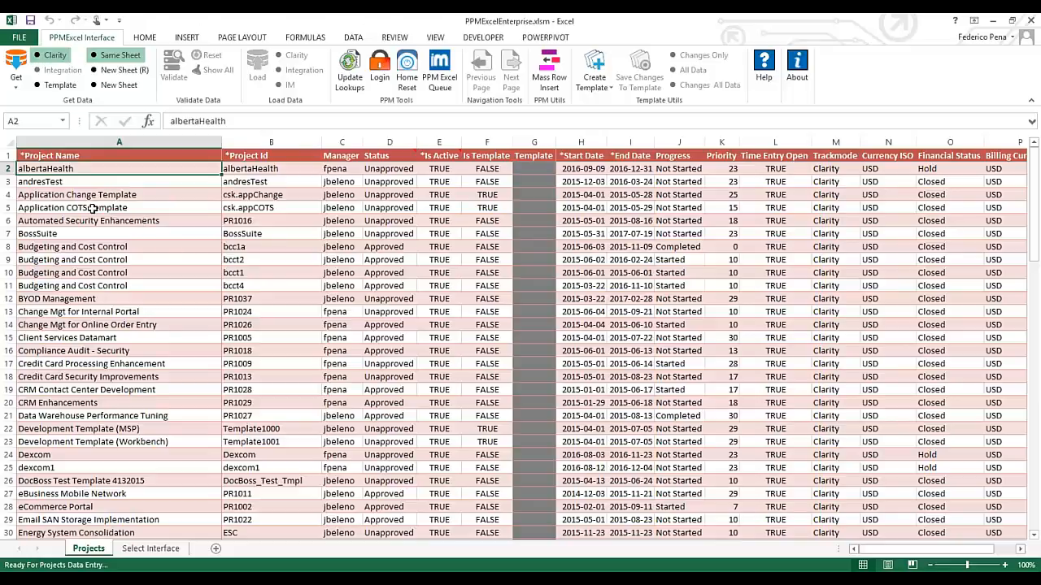
Replace the particular user's ID with admin in all 57 matching Manager cells
click(353, 270)
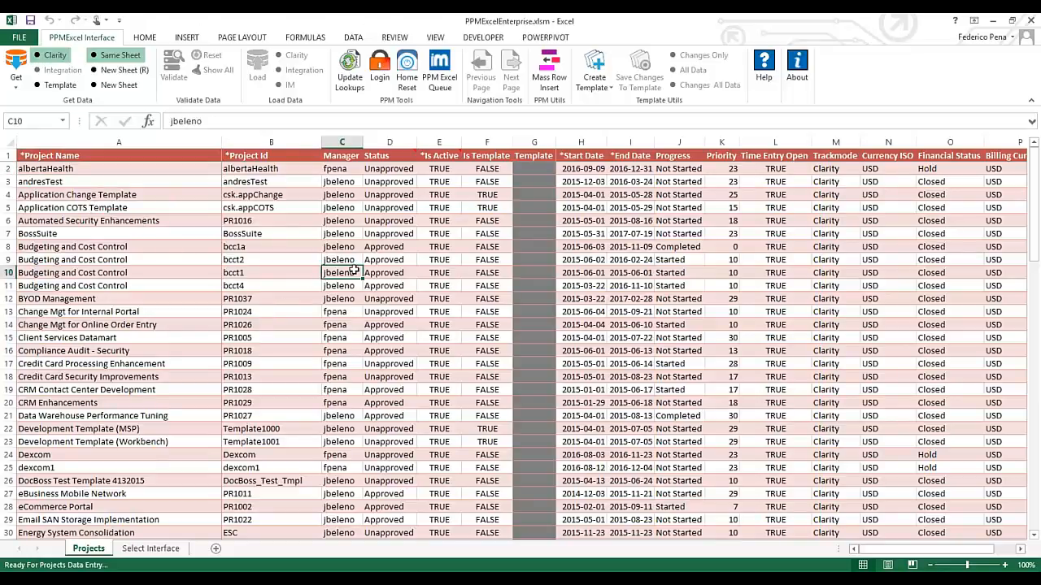
click(342, 313)
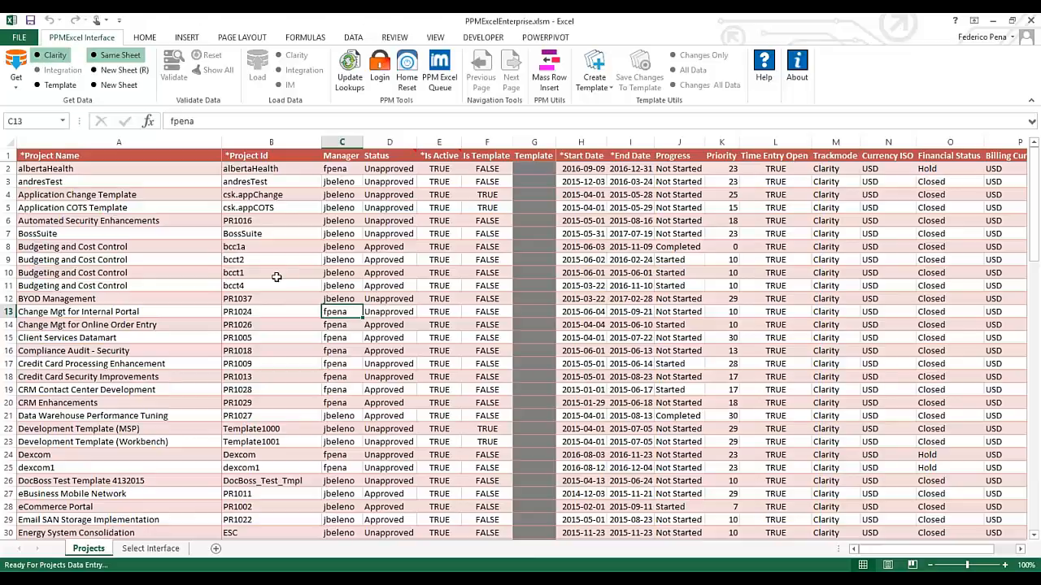
key(ctrl+h)
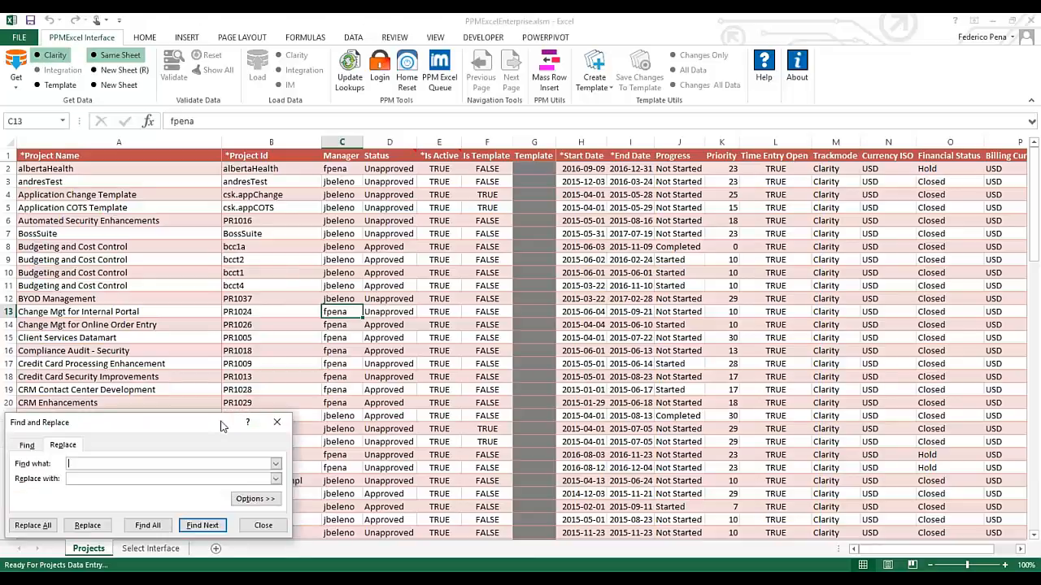
text(admin)
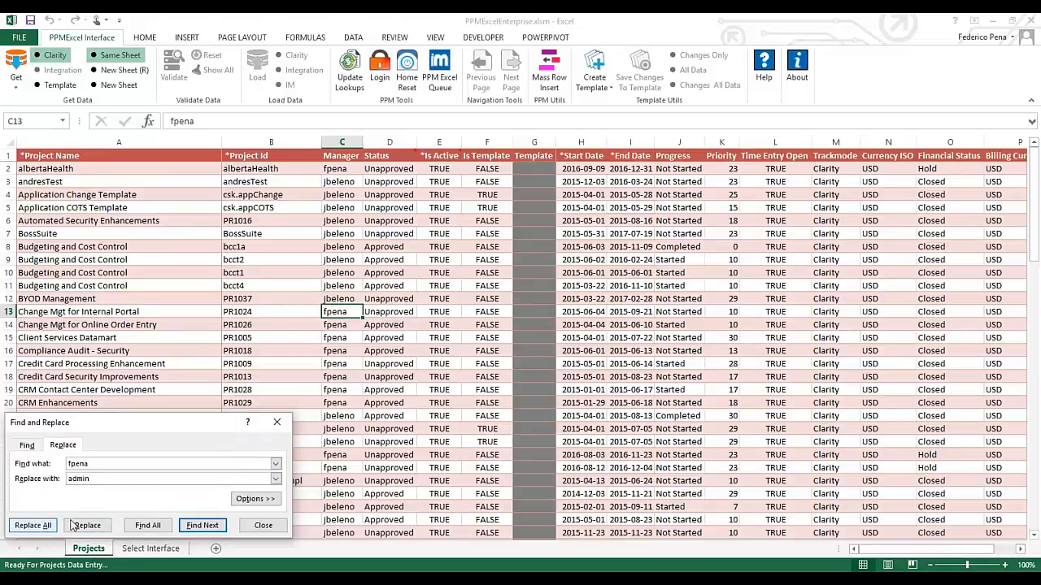
click(33, 525)
click(522, 333)
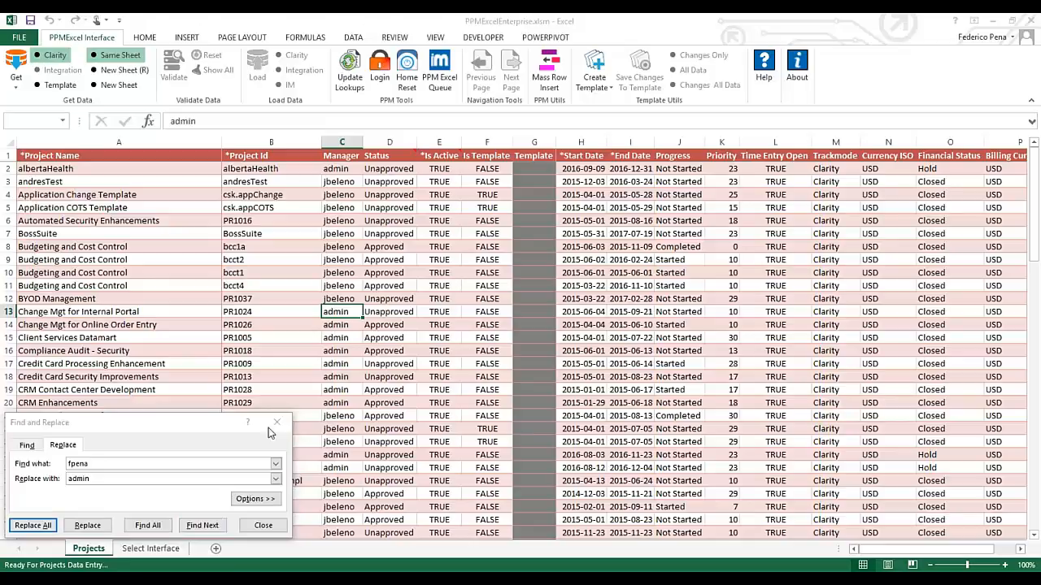
click(276, 423)
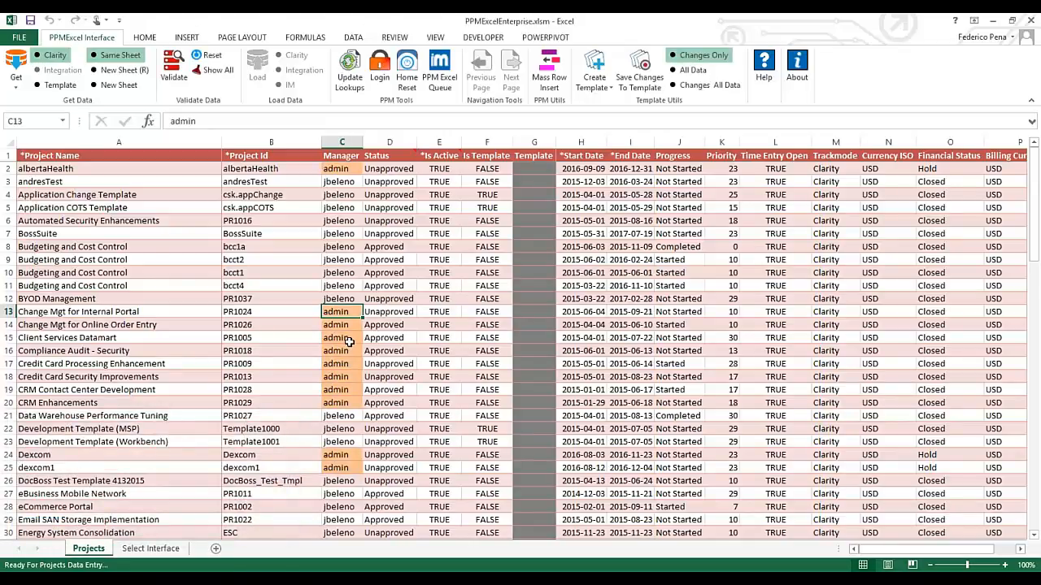
scroll(348, 341, down, 2)
scroll(348, 342, down, 10)
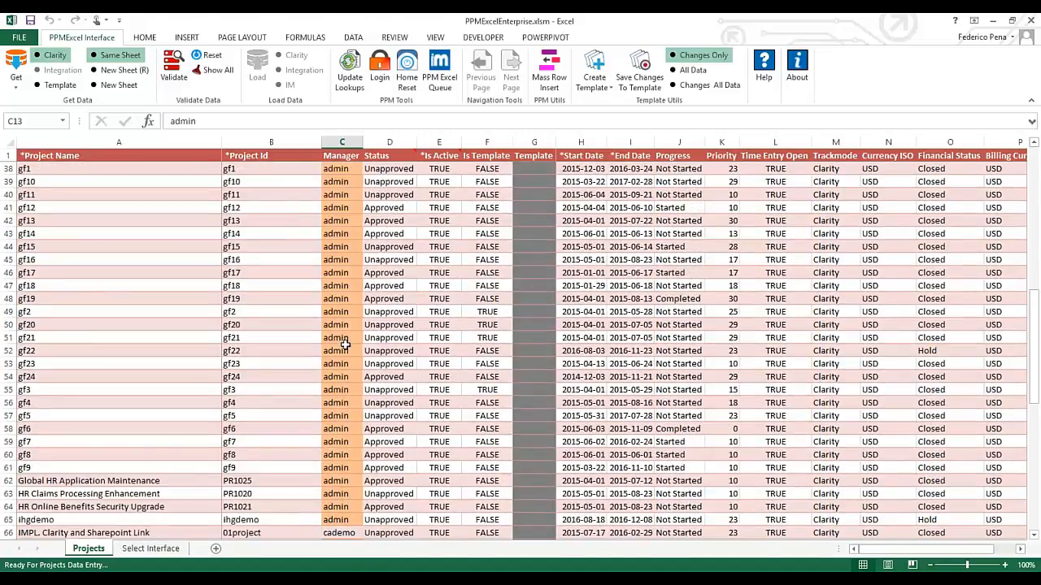
scroll(345, 345, down, 5)
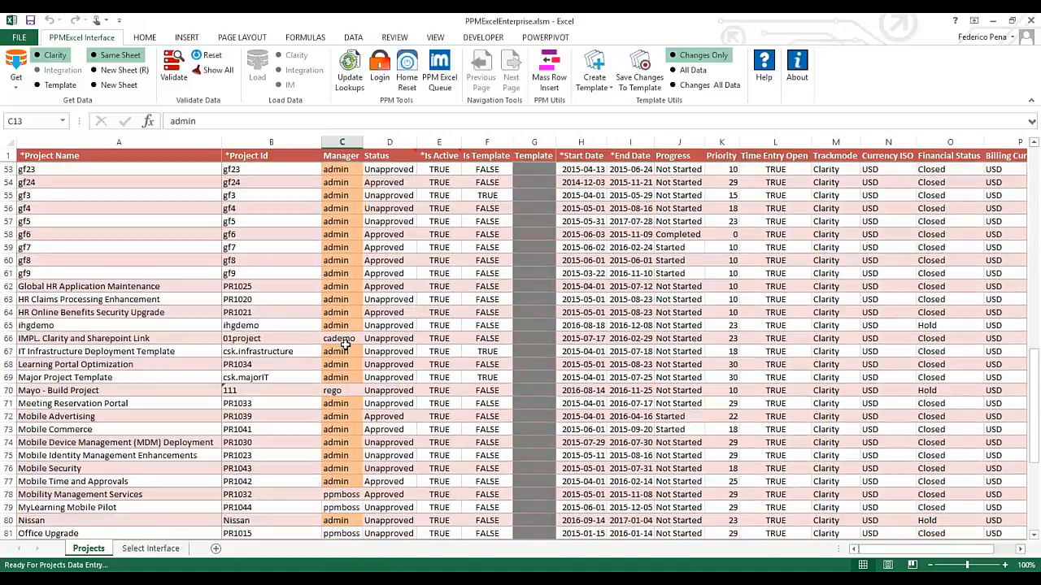
scroll(345, 345, down, 5)
scroll(334, 349, up, 12)
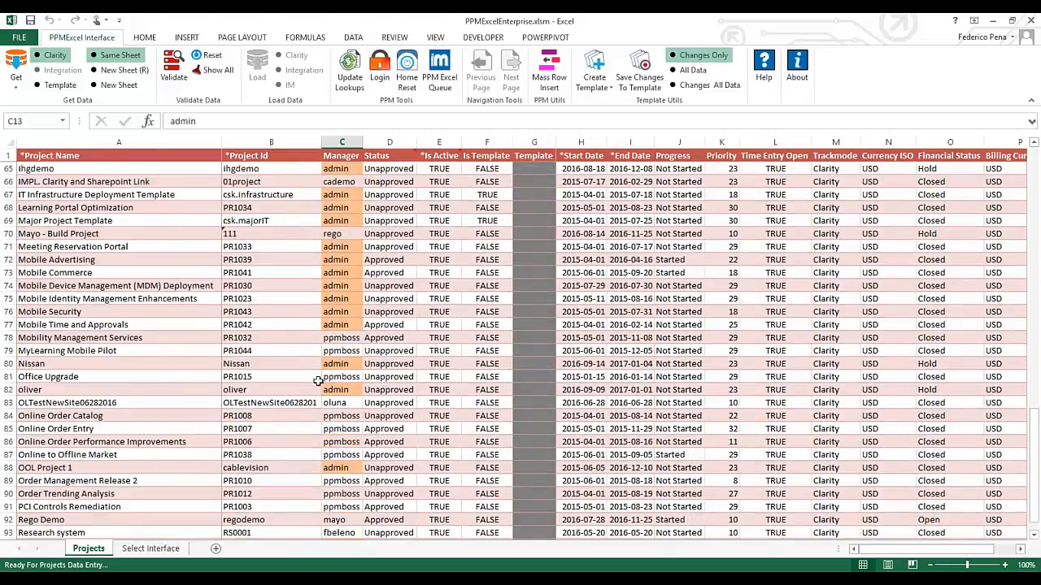
scroll(319, 380, up, 2)
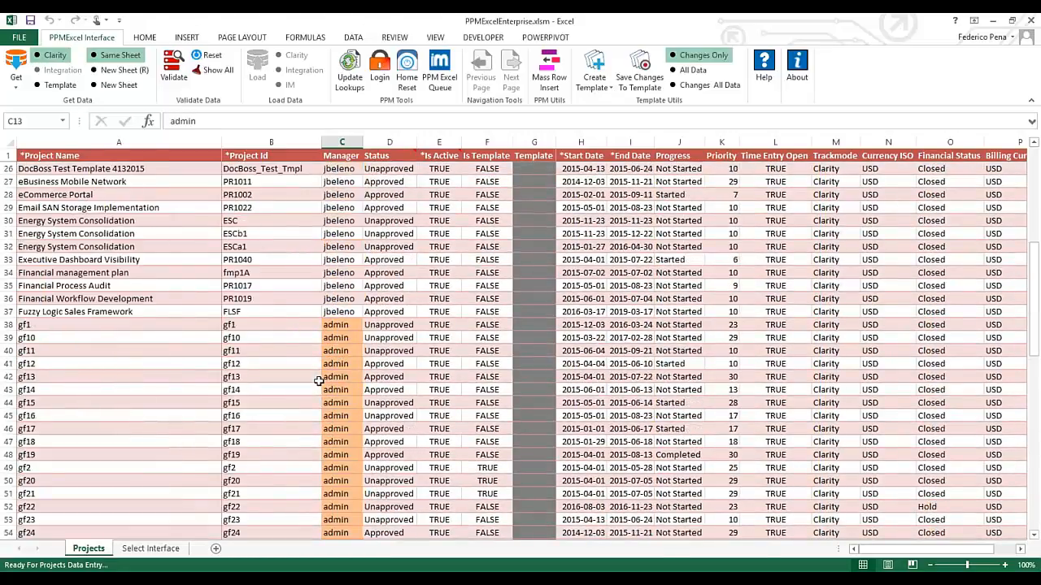
scroll(319, 381, up, 3)
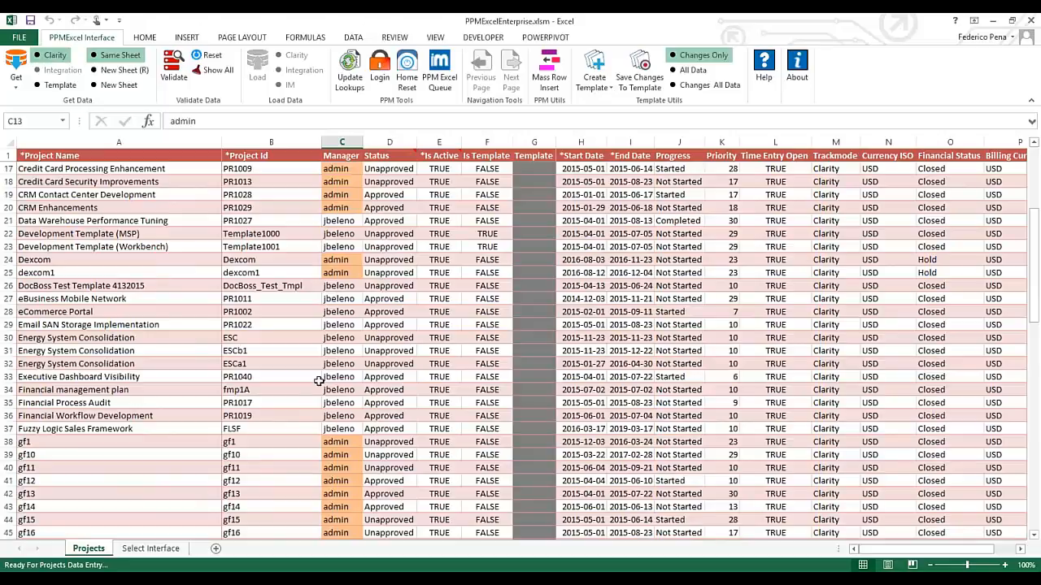
scroll(319, 381, up, 5)
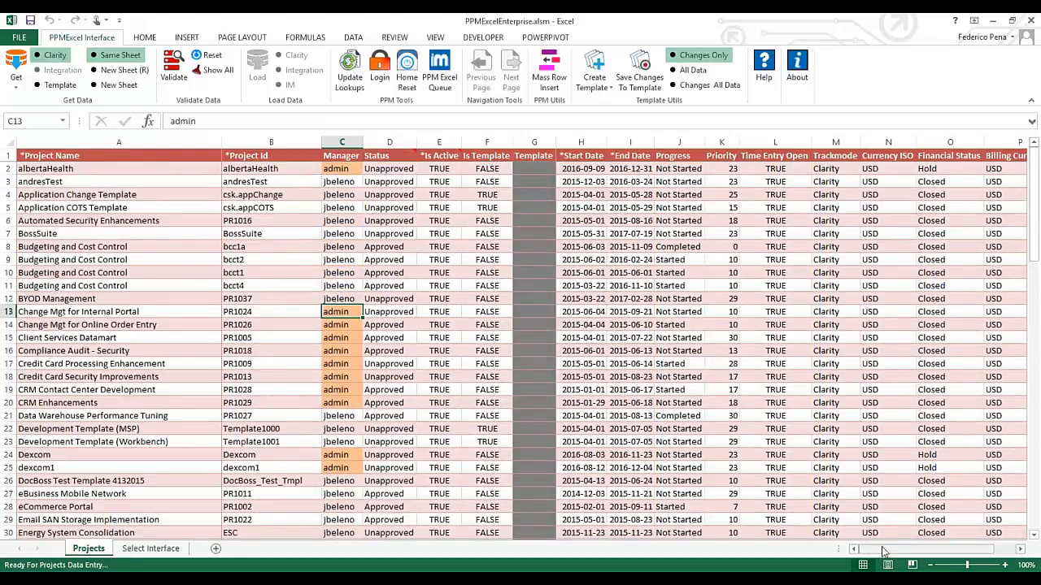
drag(883, 551, 891, 549)
scroll(758, 398, down, 4)
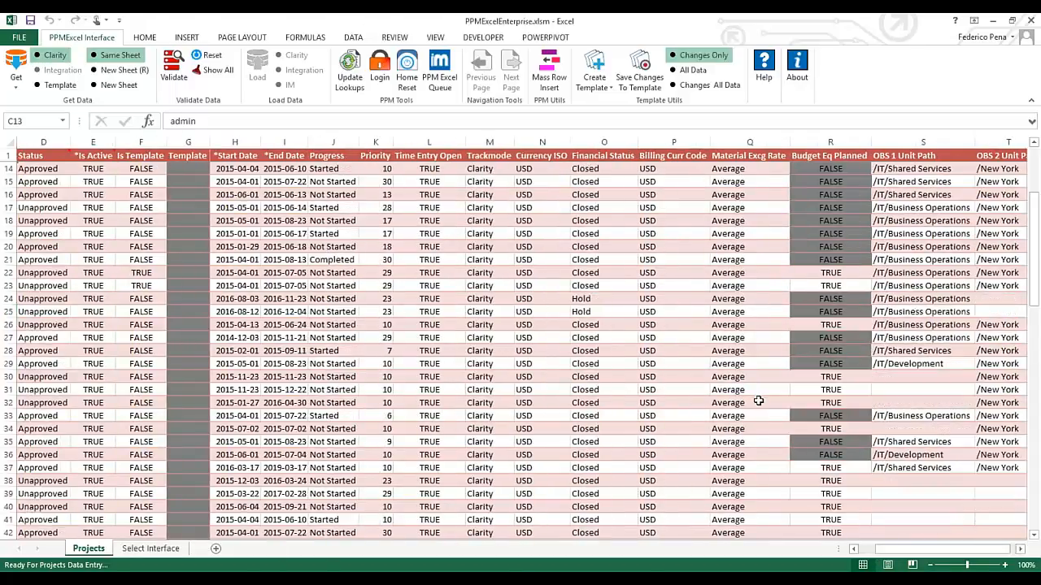
scroll(758, 401, down, 16)
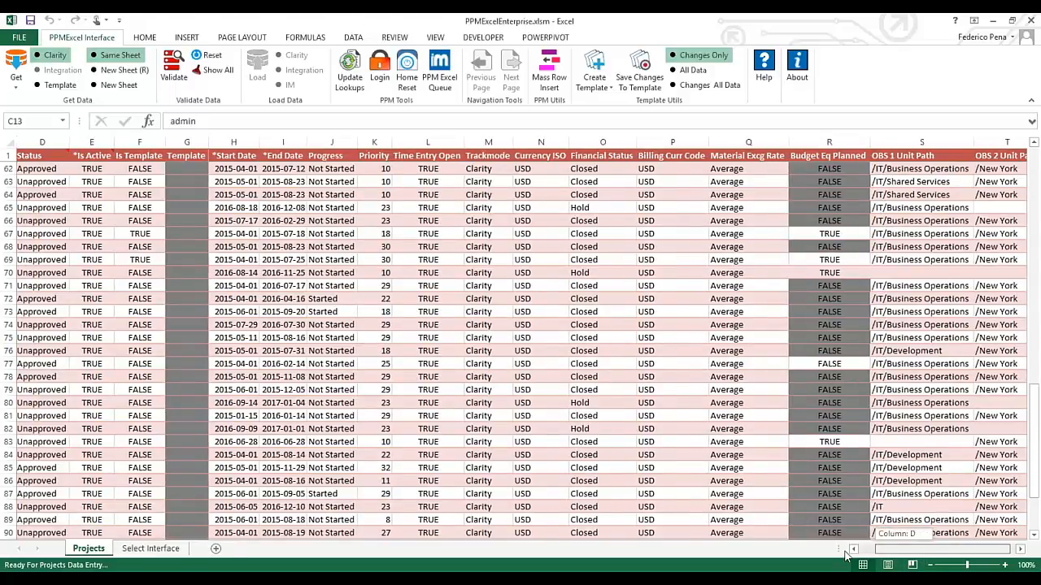
drag(905, 552, 883, 552)
scroll(351, 260, up, 6)
scroll(351, 260, up, 3)
Change gf10's manager in C39 to admin123 and validate, getting an invalid-manager error
click(342, 220)
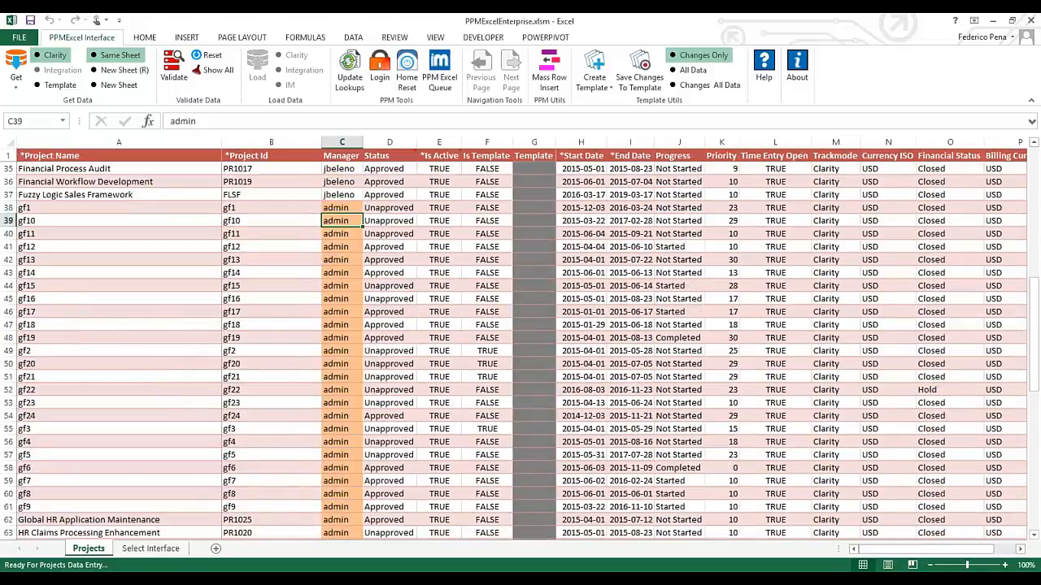
key(F2)
text(123)
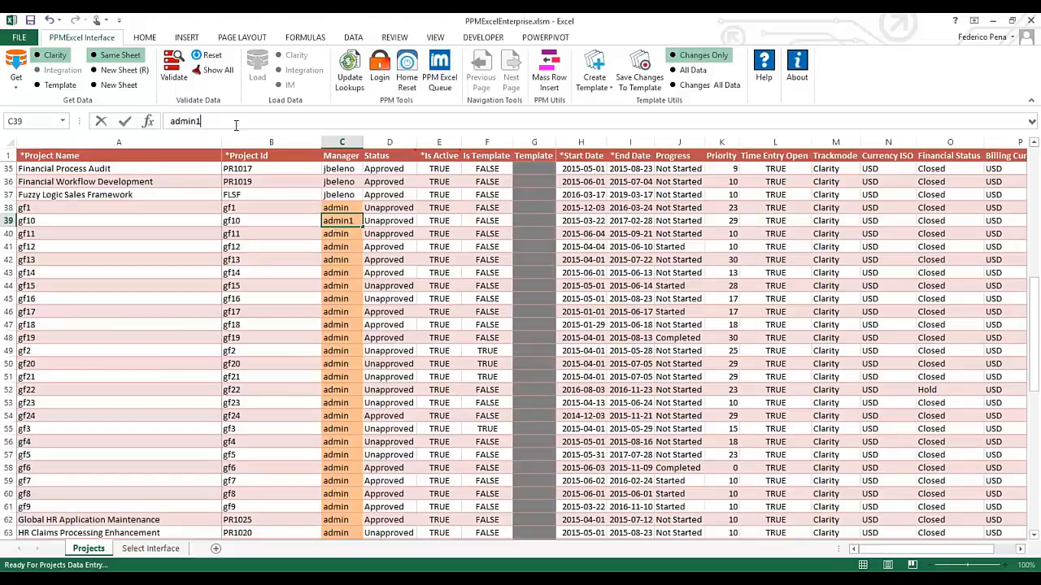
key(Tab)
key(Tab)
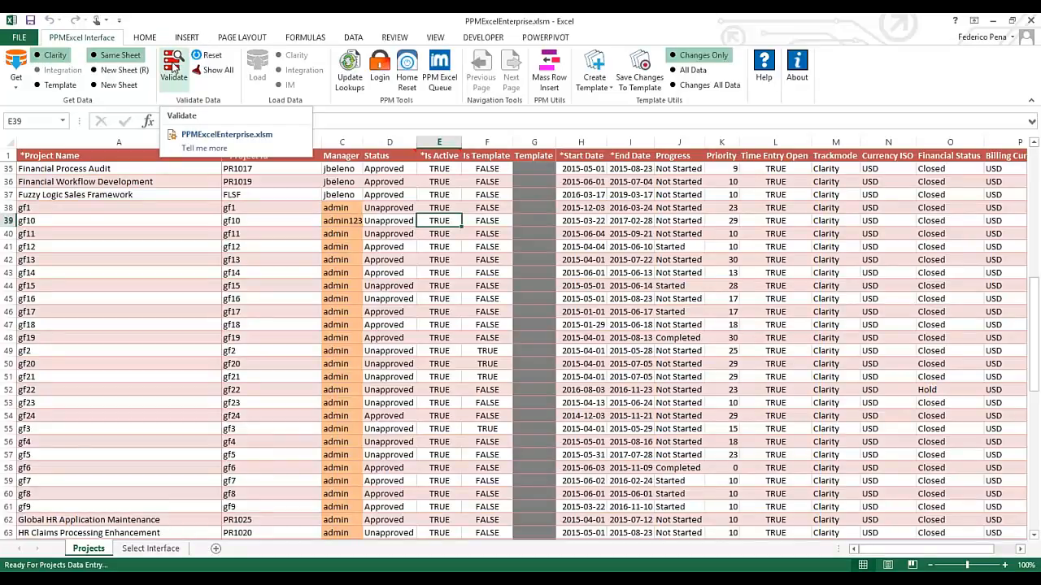
click(172, 67)
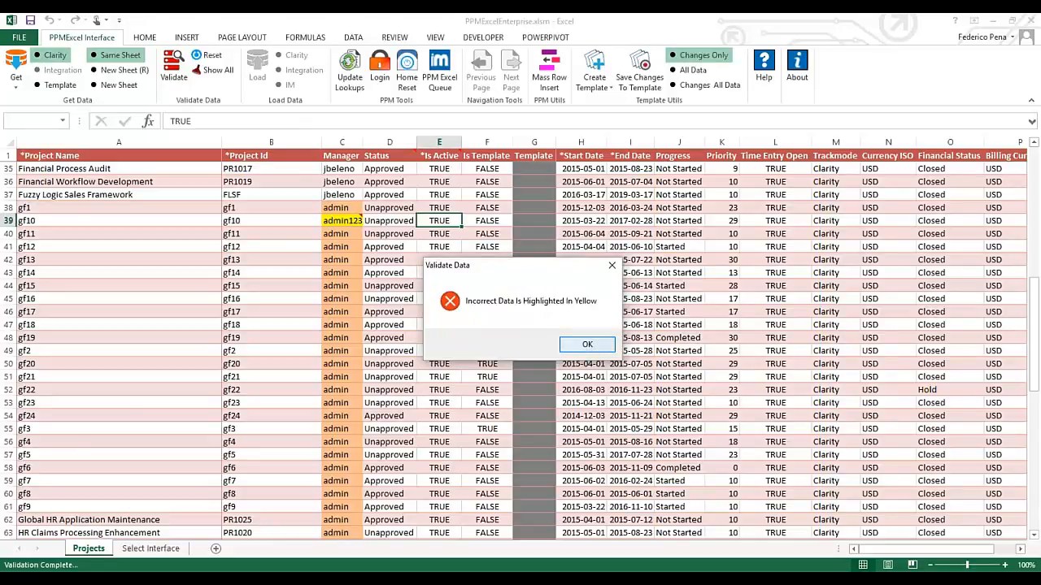
click(587, 346)
mouse_move(346, 220)
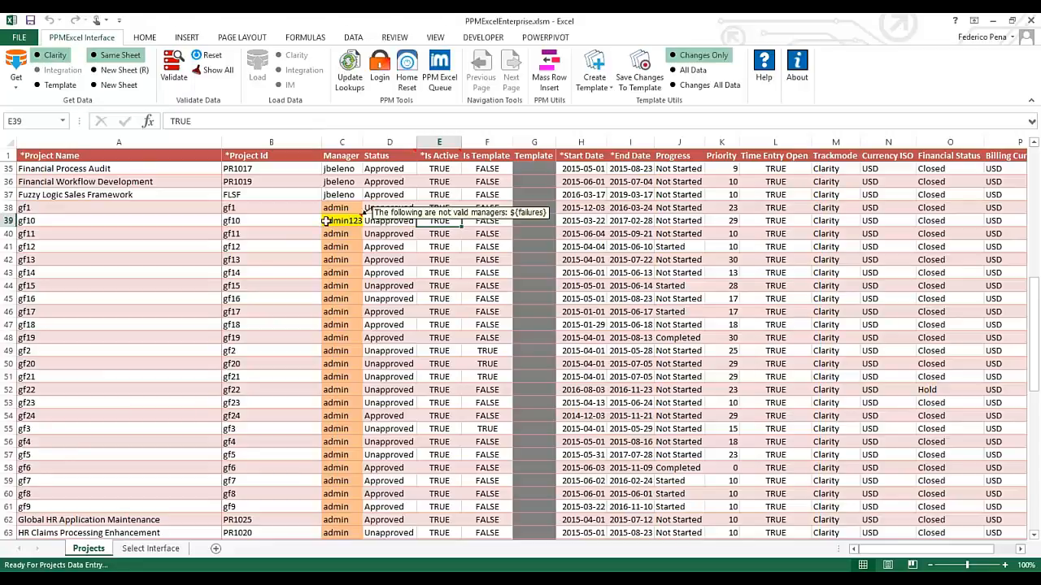
Copy admin from C40 into C39 for gf10 and revalidate, reporting all data correct
click(344, 236)
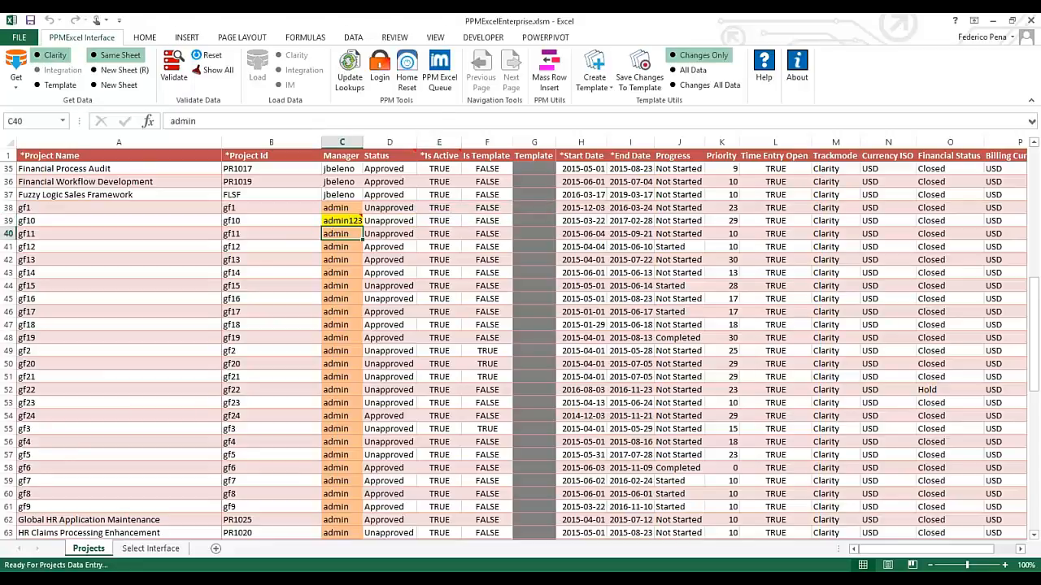
drag(354, 228, 353, 222)
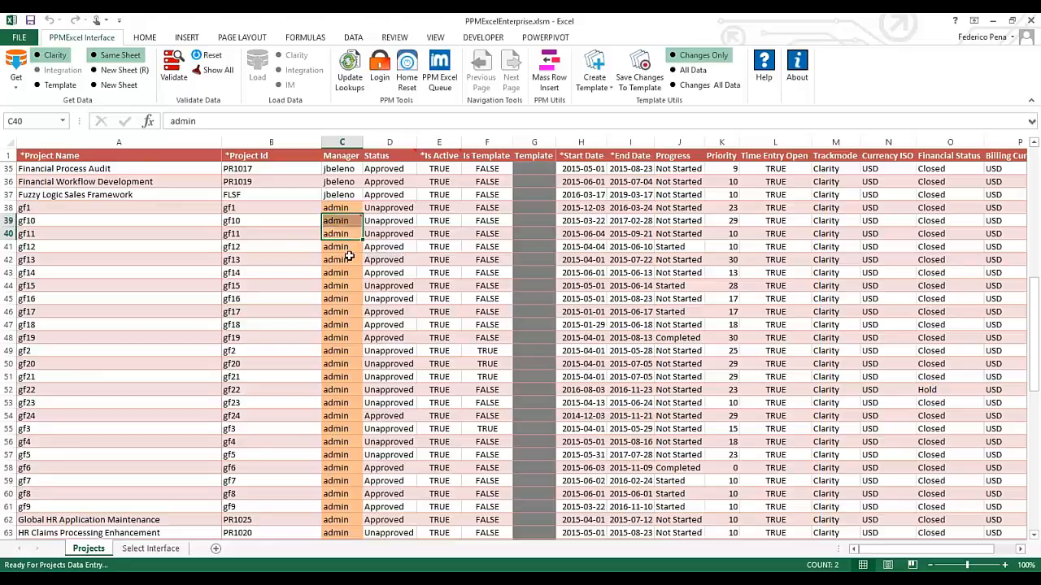
click(440, 233)
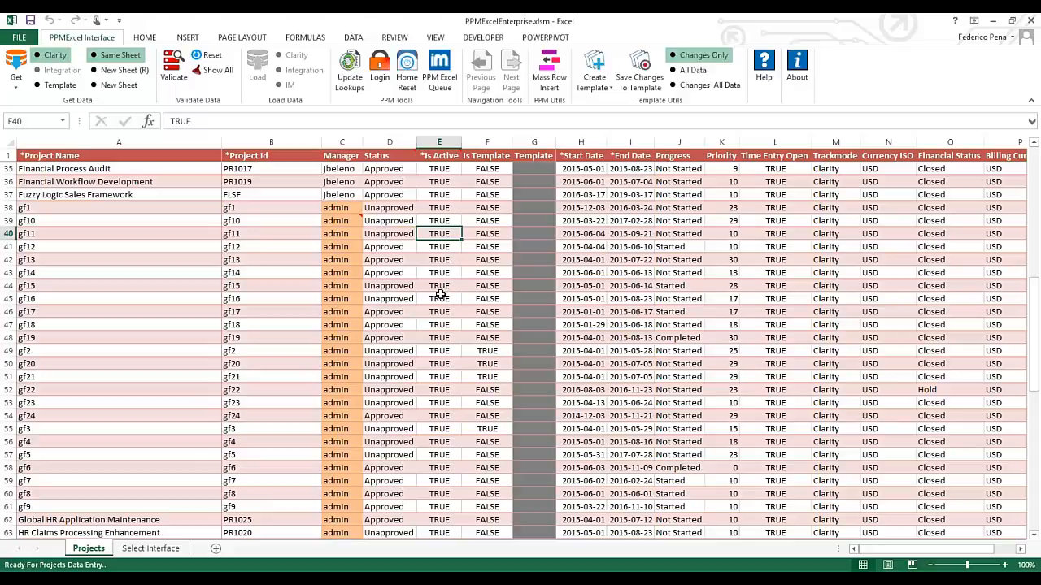
scroll(439, 293, up, 5)
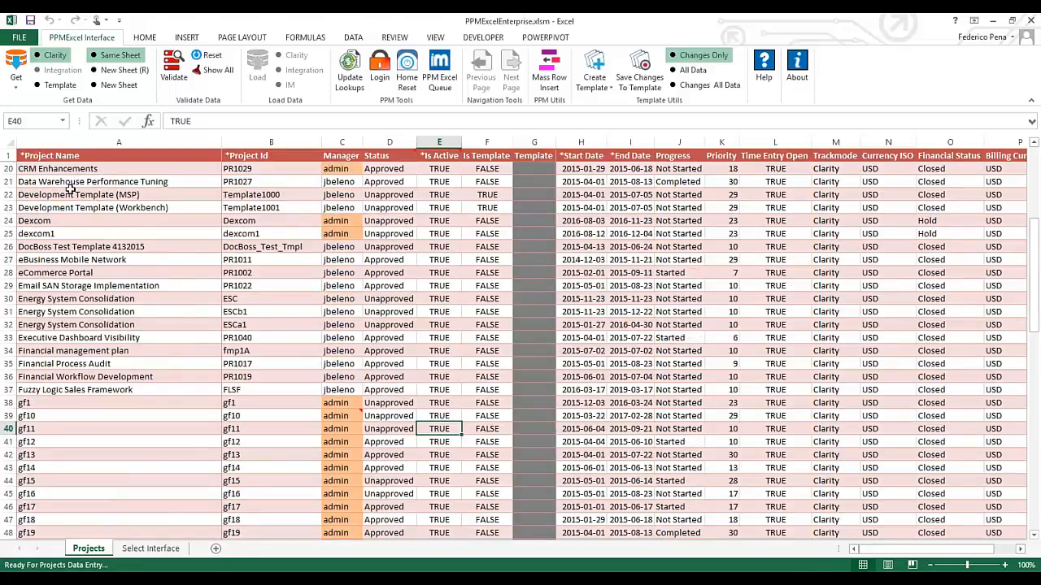
scroll(71, 188, down, 2)
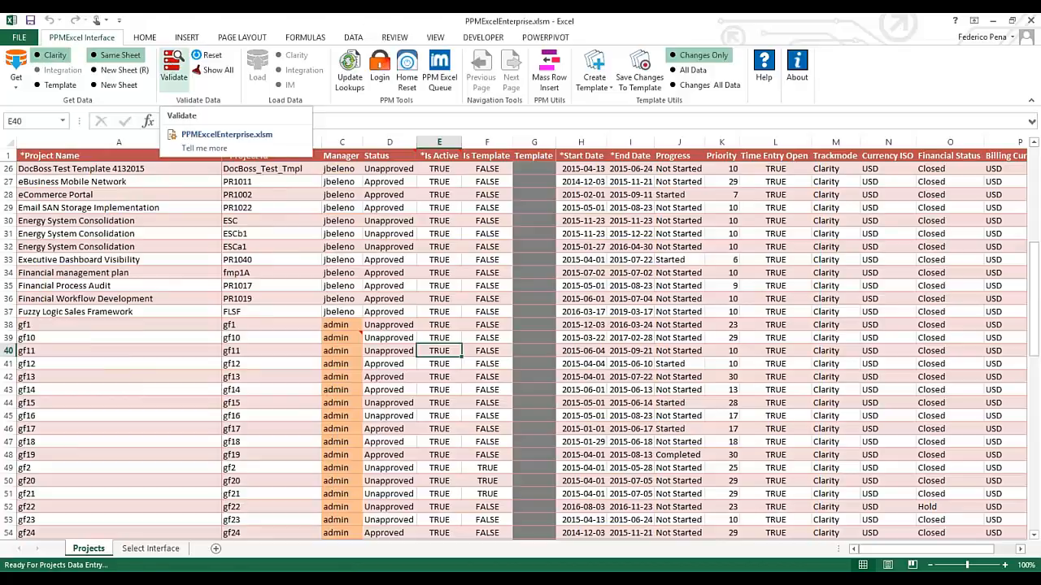
click(173, 69)
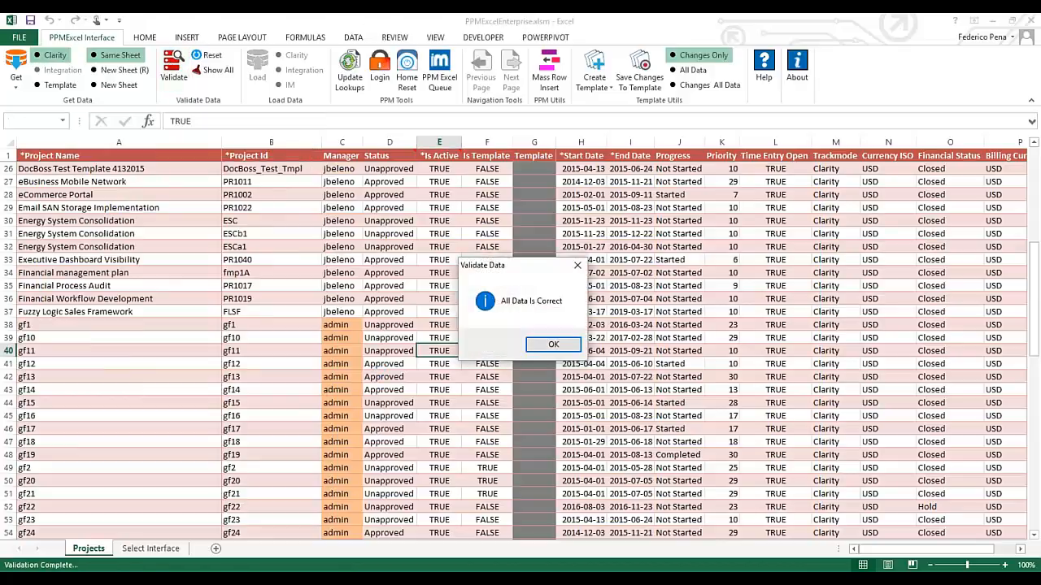
click(550, 344)
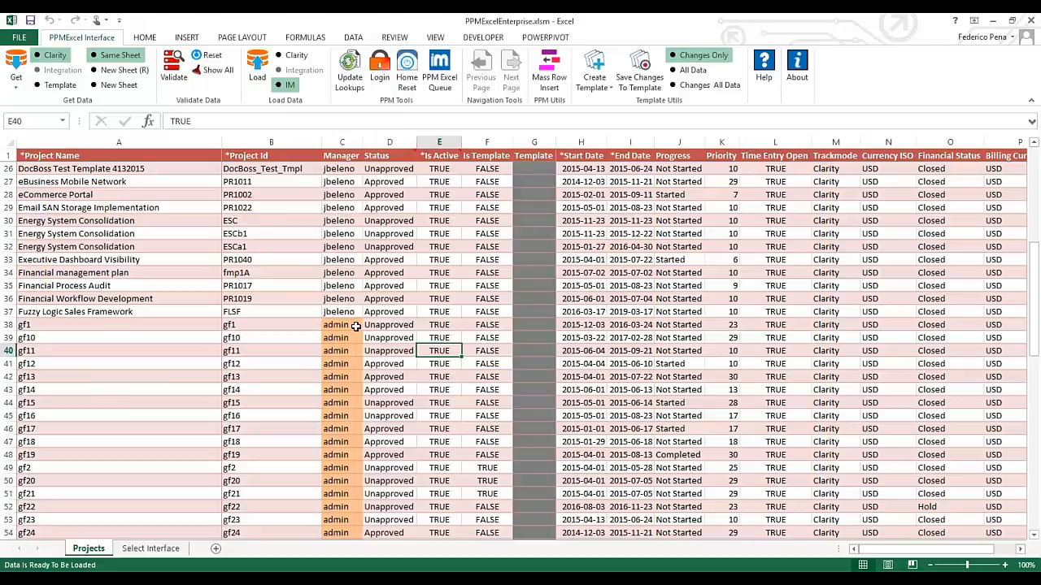
Load the Projects sheet into Clarity via IM: 1 request inserted, none failed
scroll(256, 350, up, 5)
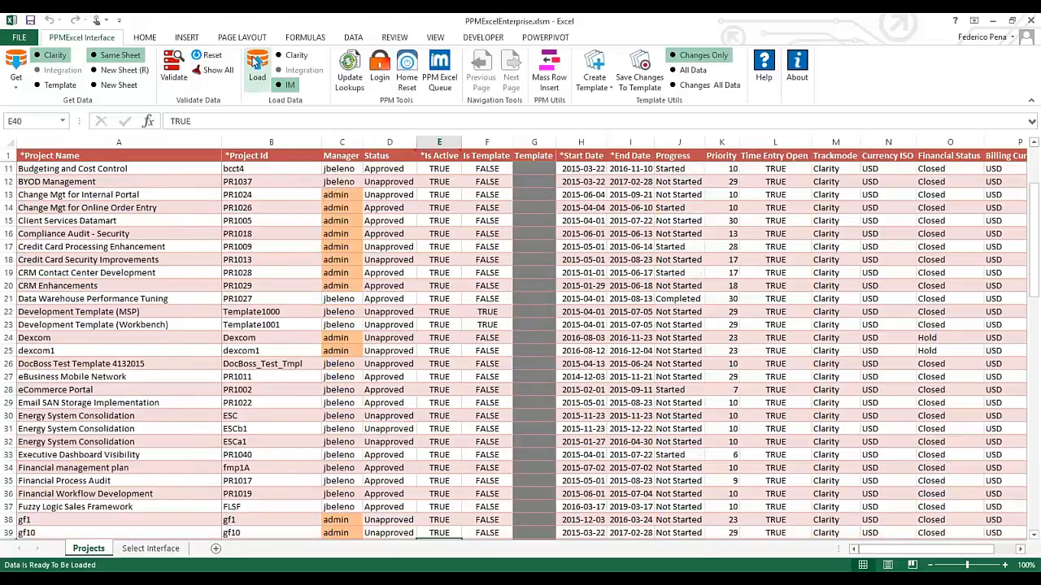
click(256, 63)
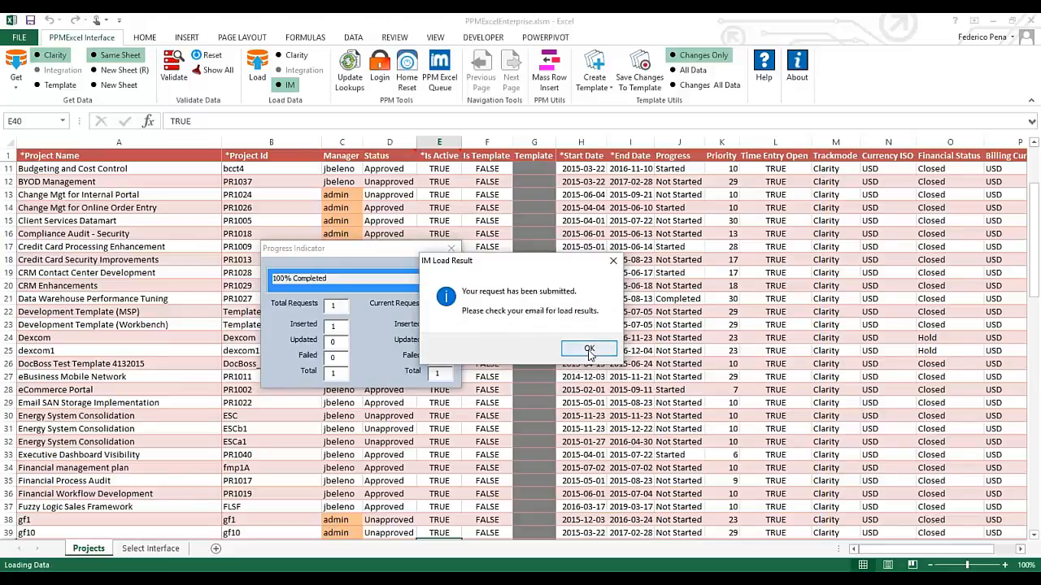
click(589, 350)
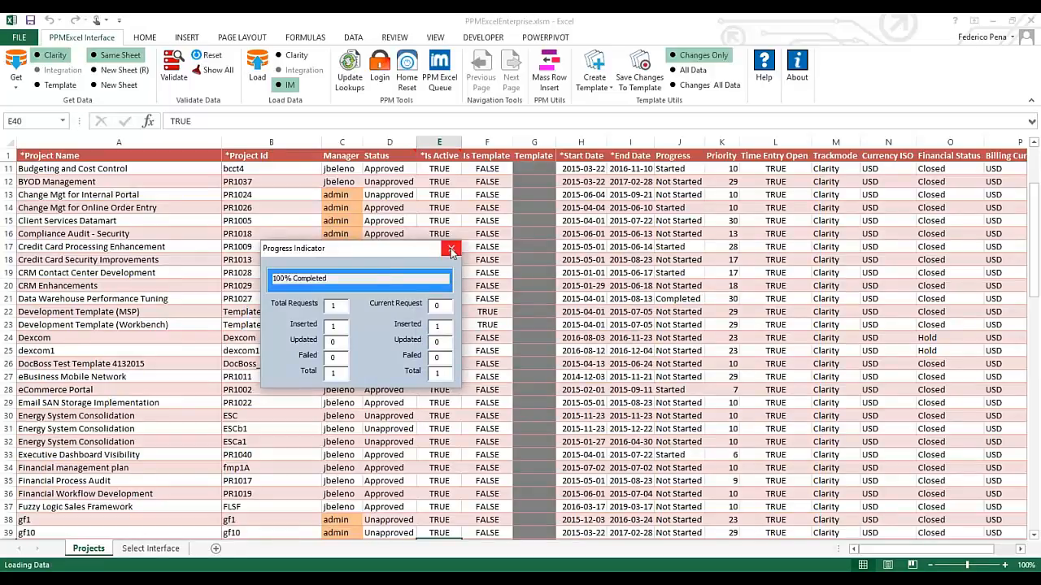
click(452, 251)
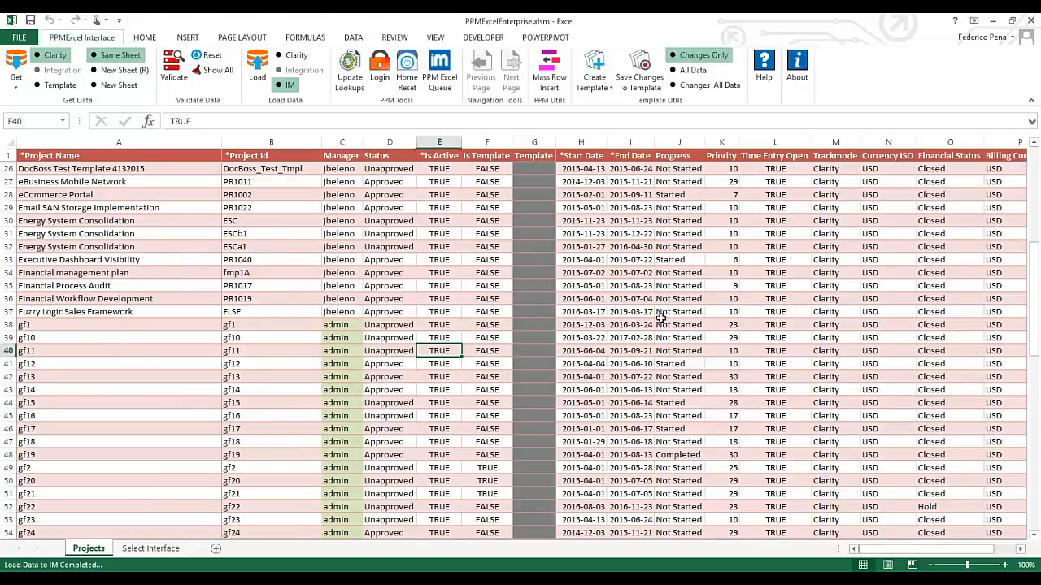
scroll(661, 318, up, 8)
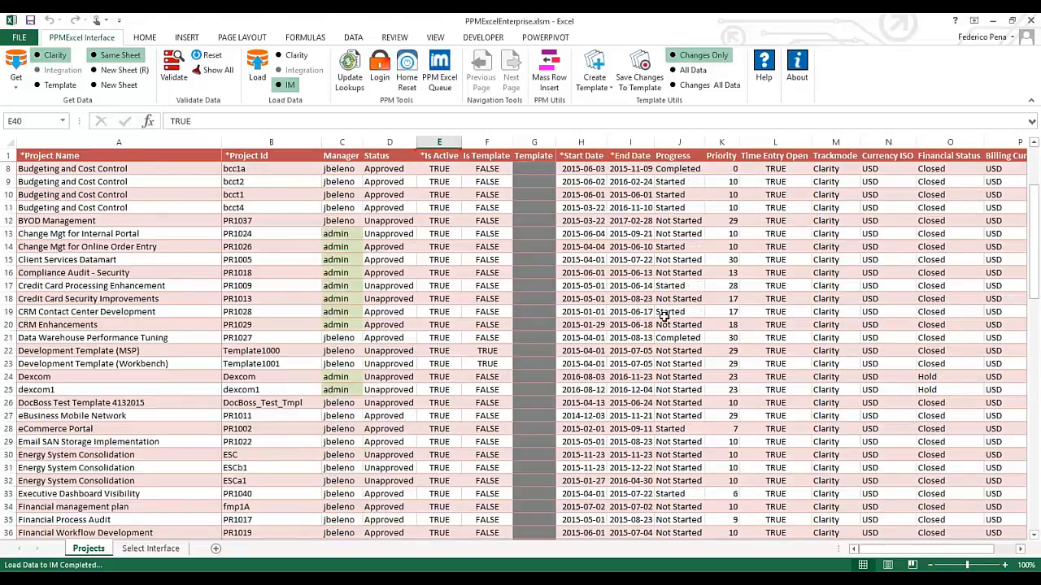
scroll(663, 317, down, 1)
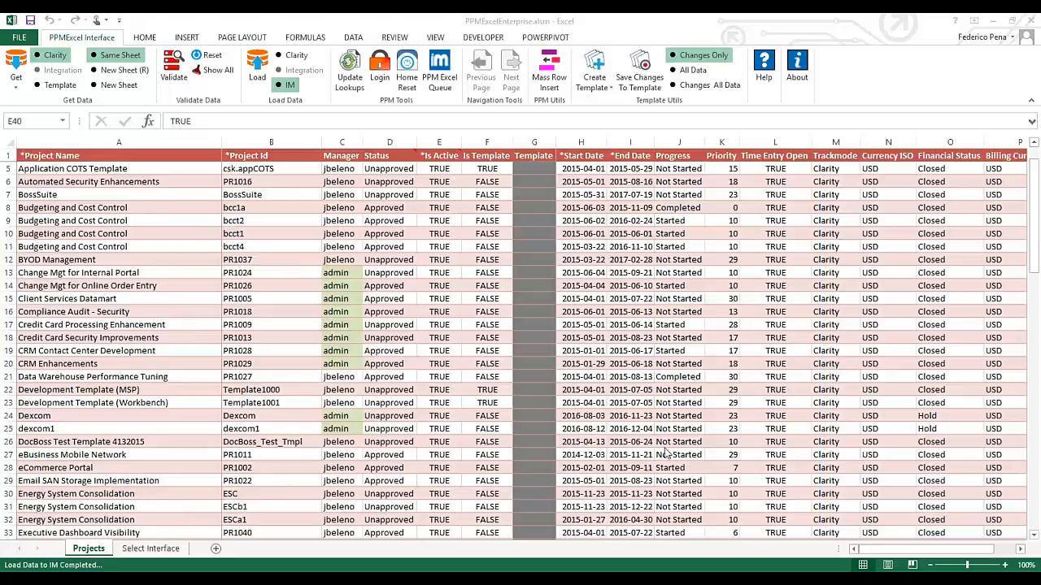
click(50, 171)
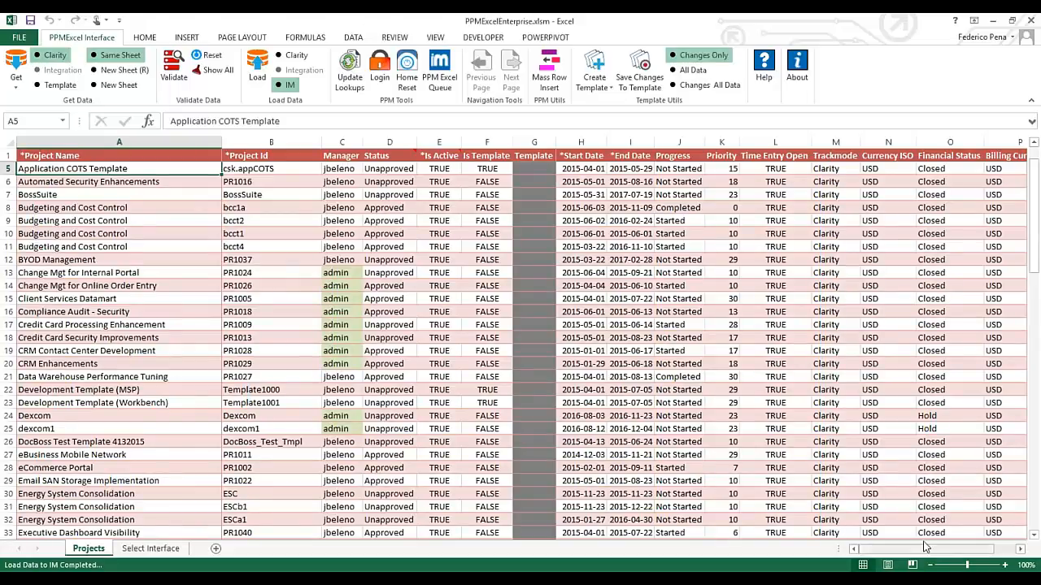
drag(925, 547, 856, 563)
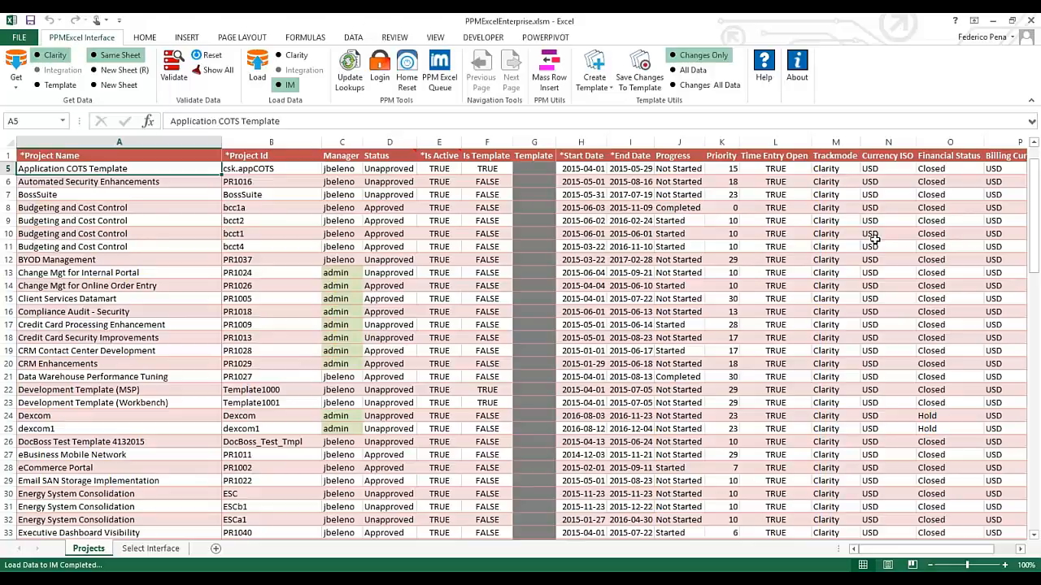
Change bcct2's Financial Status in O9 from Closed to Hold
click(943, 220)
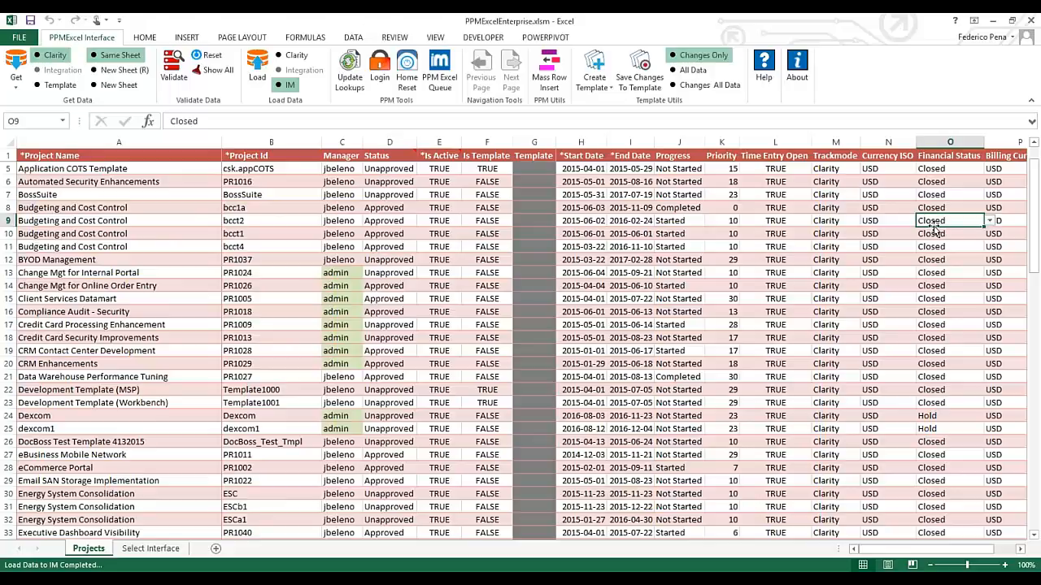
click(990, 221)
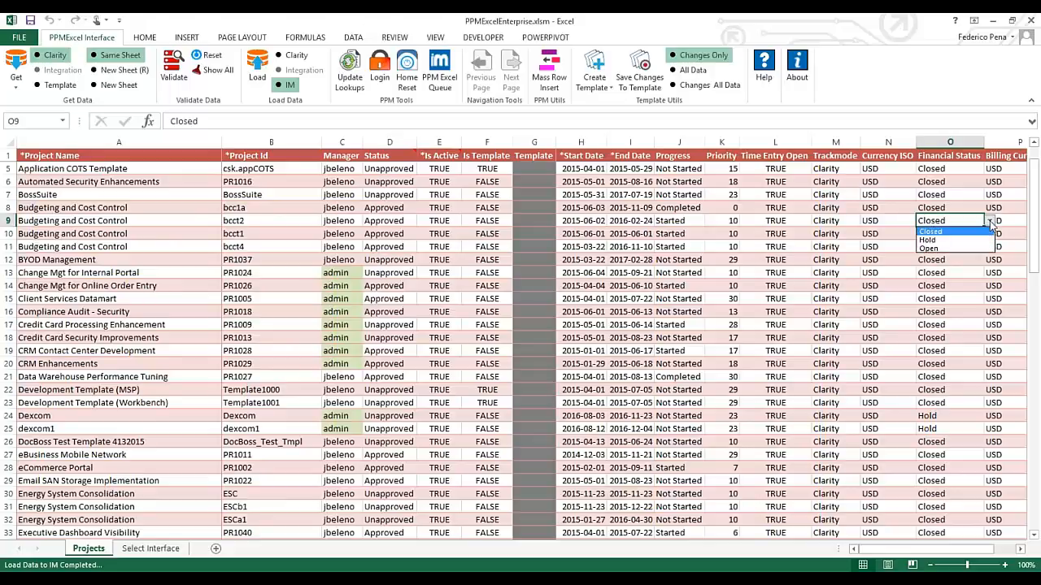
click(933, 240)
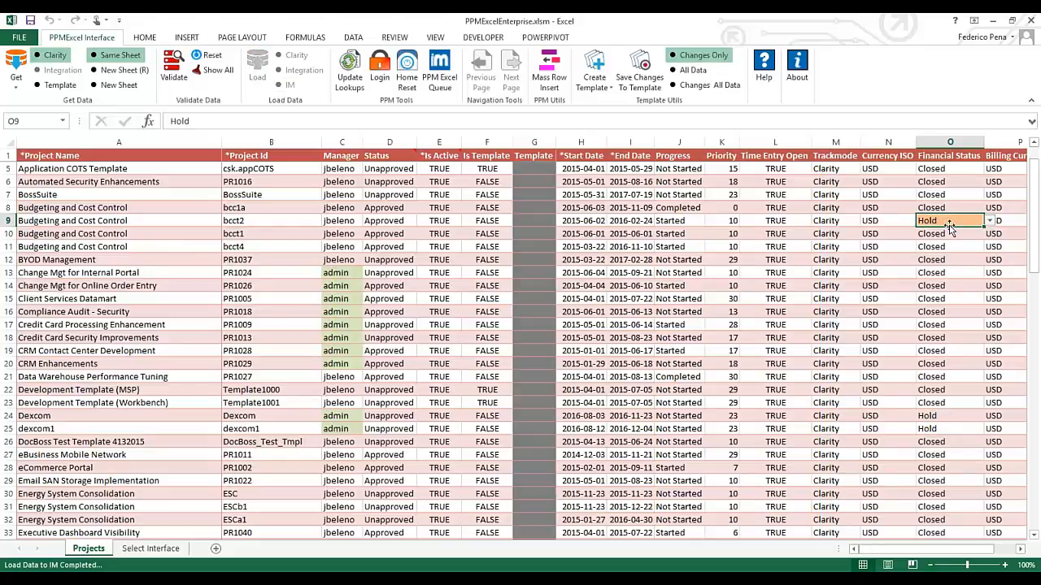
click(776, 233)
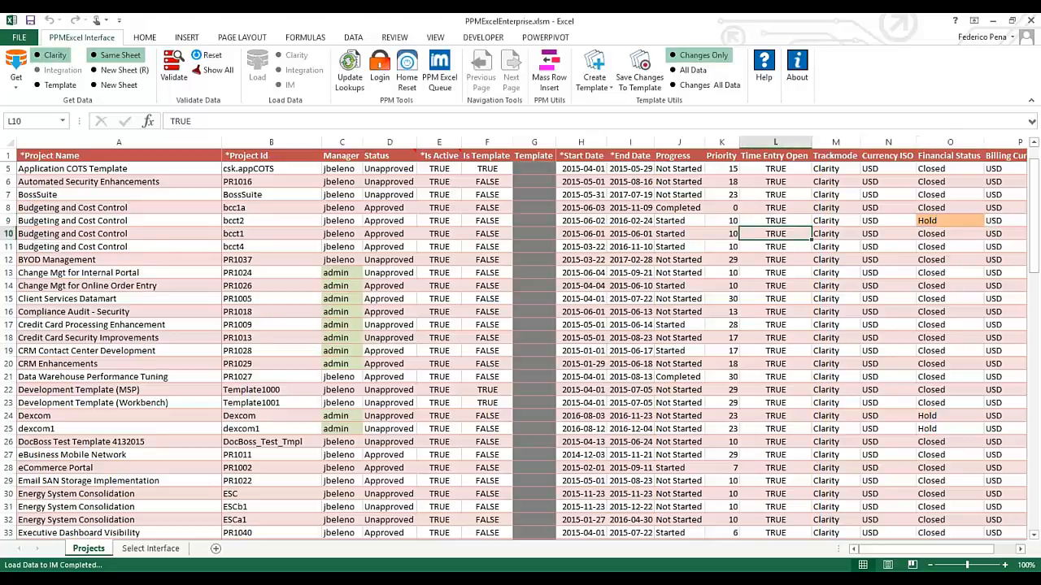
Enter xxx as bcct1's Time Entry Open in L10 and confirm validation flags it
double_click(176, 120)
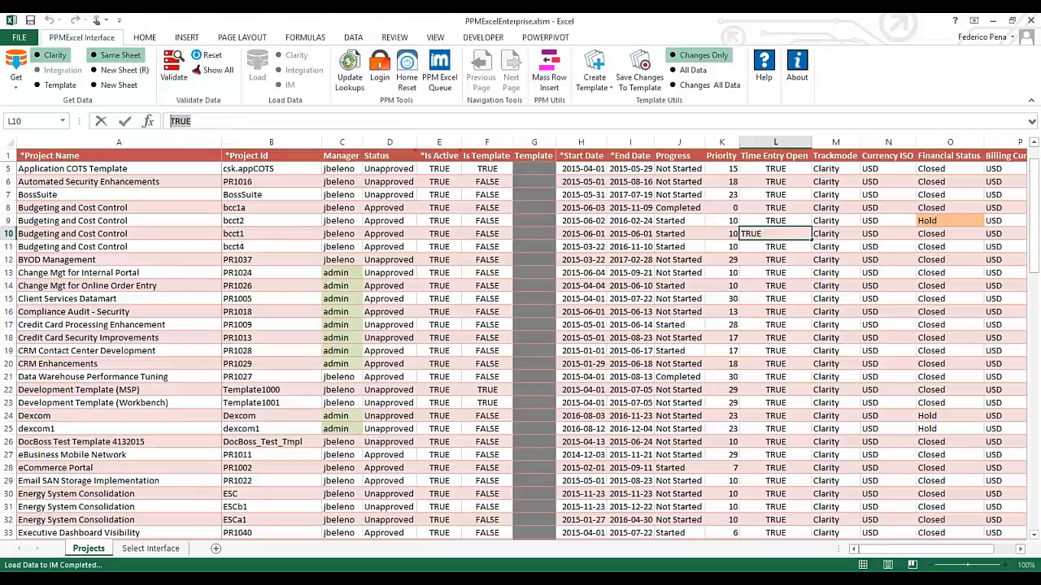
text(xxx)
key(Return)
click(173, 67)
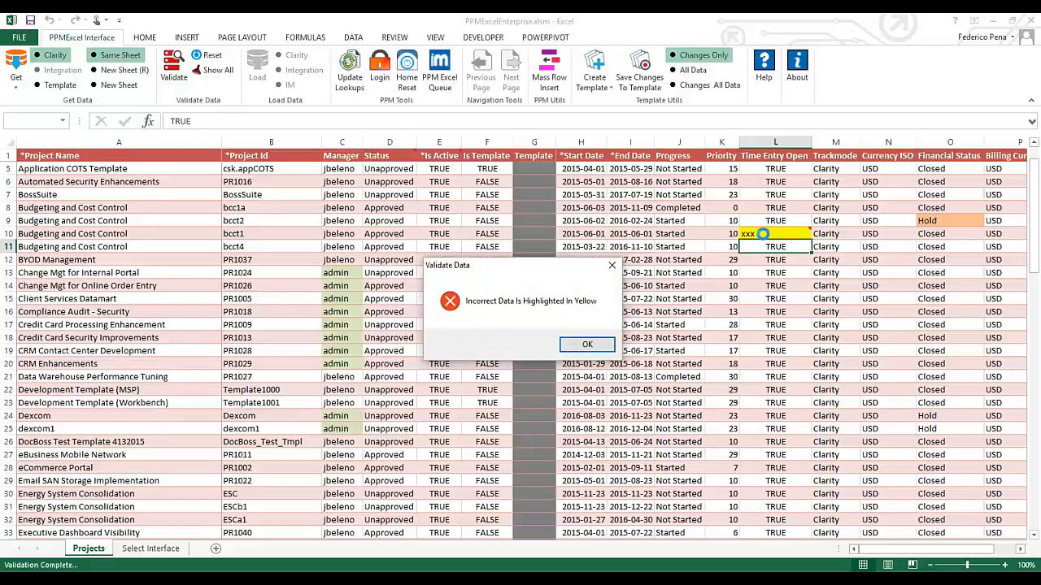
click(589, 344)
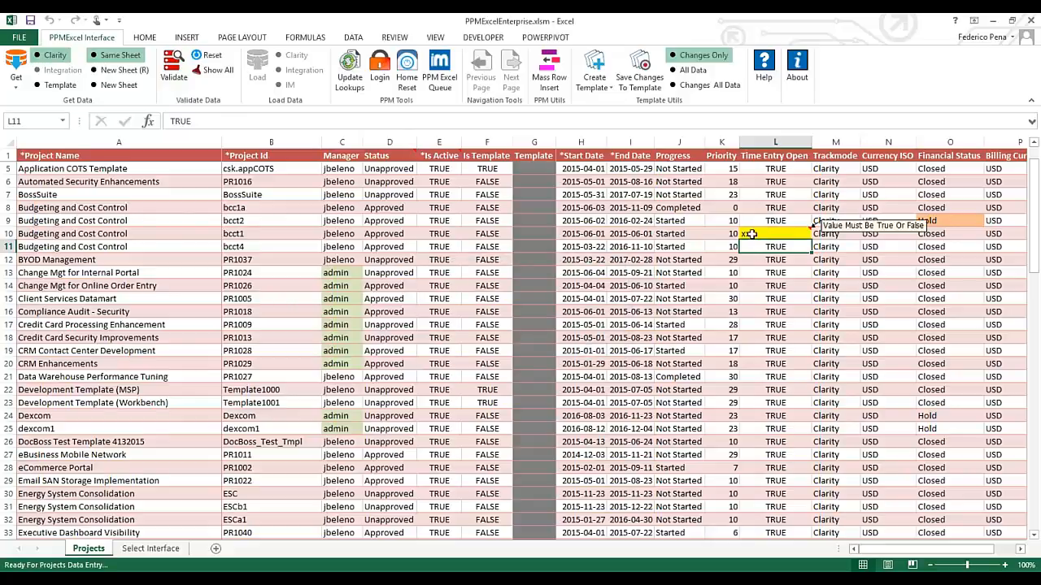
Restore bcct1's Time Entry Open to TRUE by filling L9 down into L10
click(775, 221)
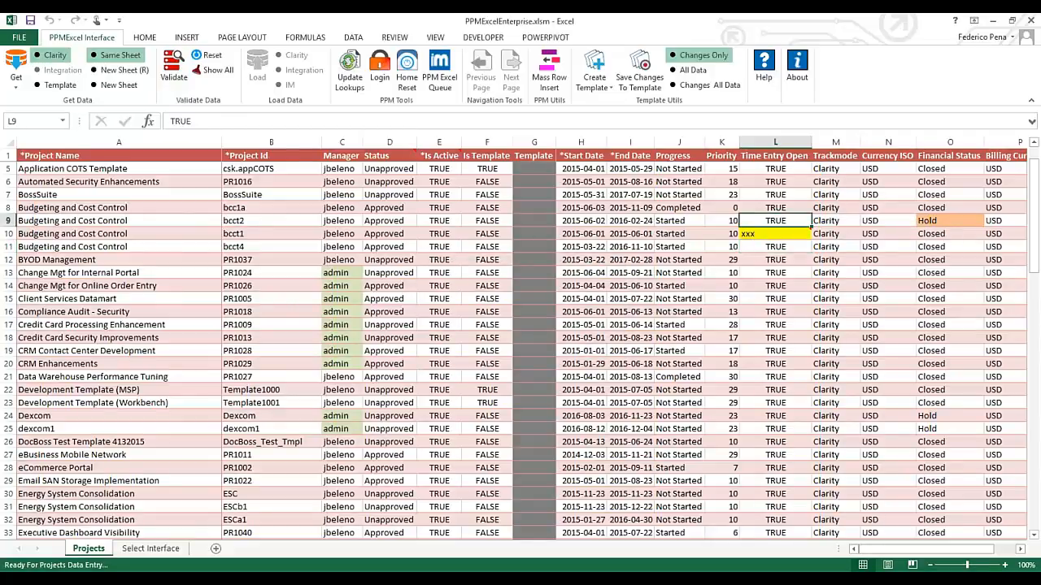
key(shift+Down)
key(ctrl+d)
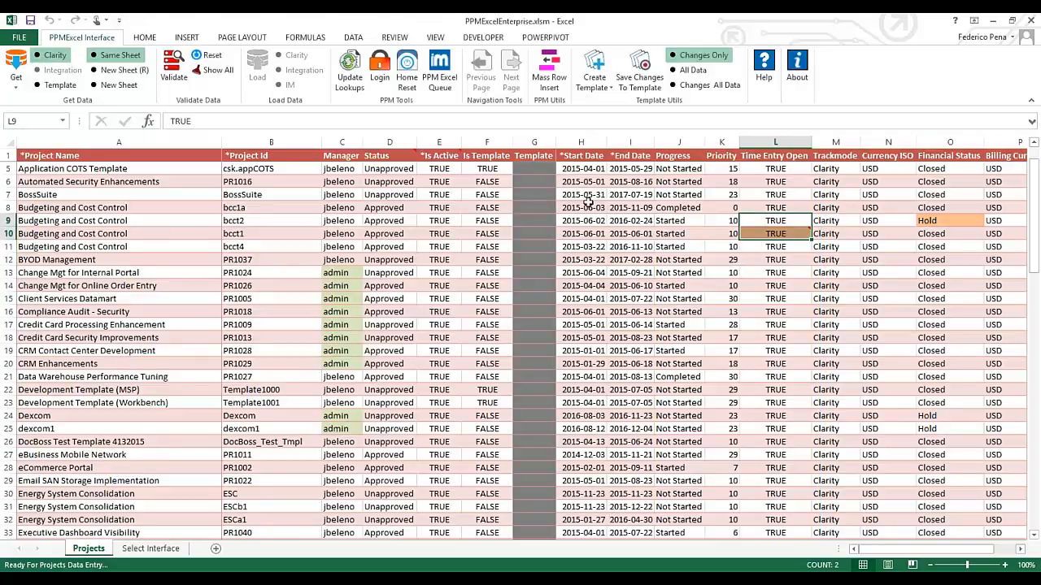
click(534, 155)
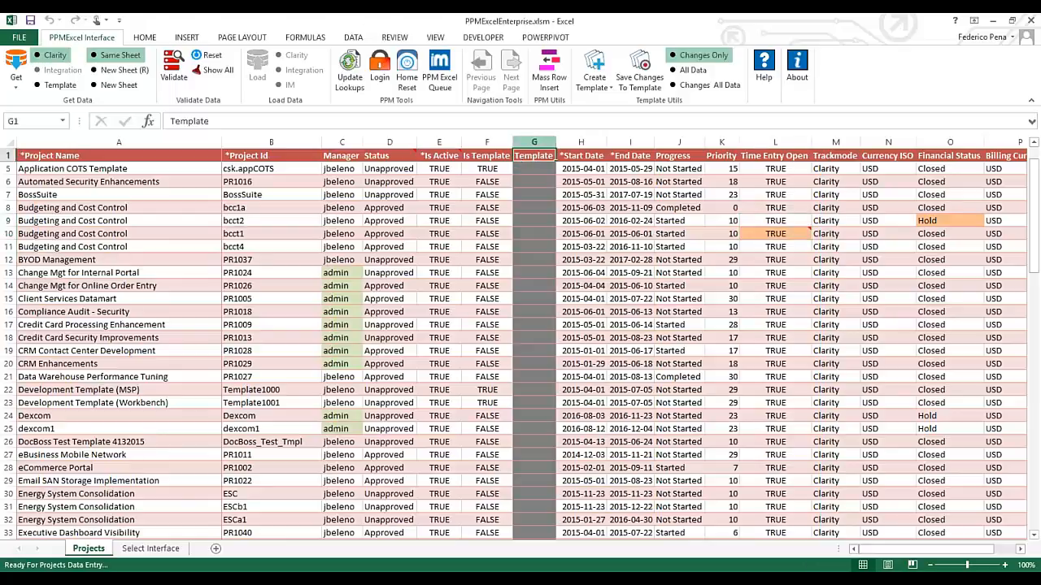
key(ctrl+space)
click(630, 272)
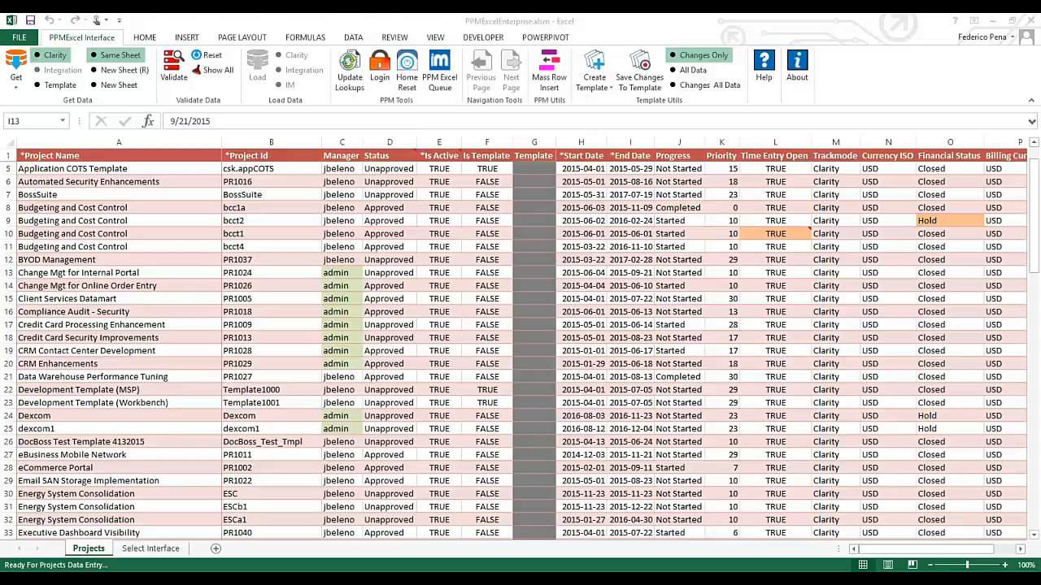
click(17, 88)
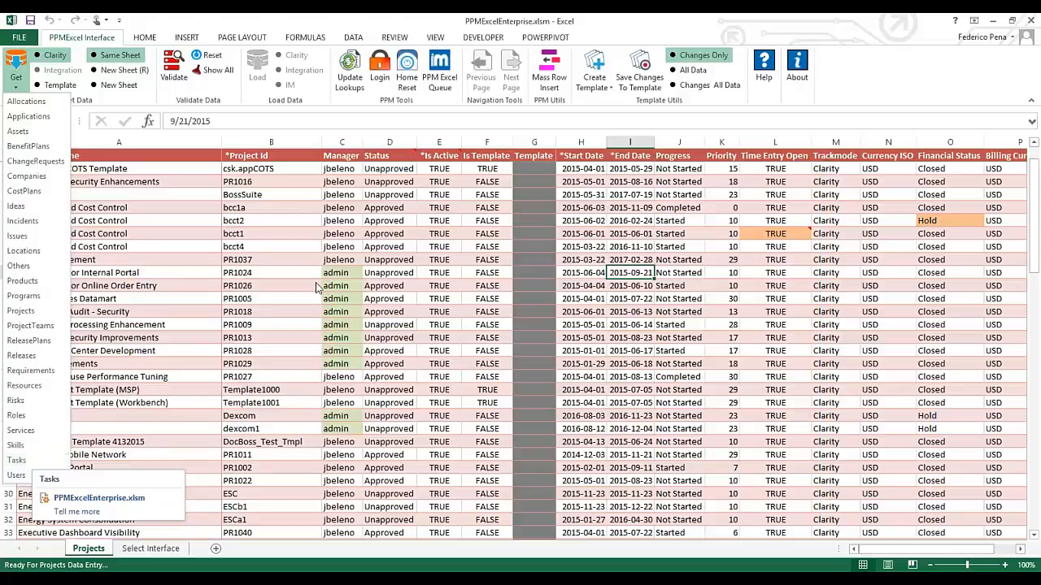
click(353, 255)
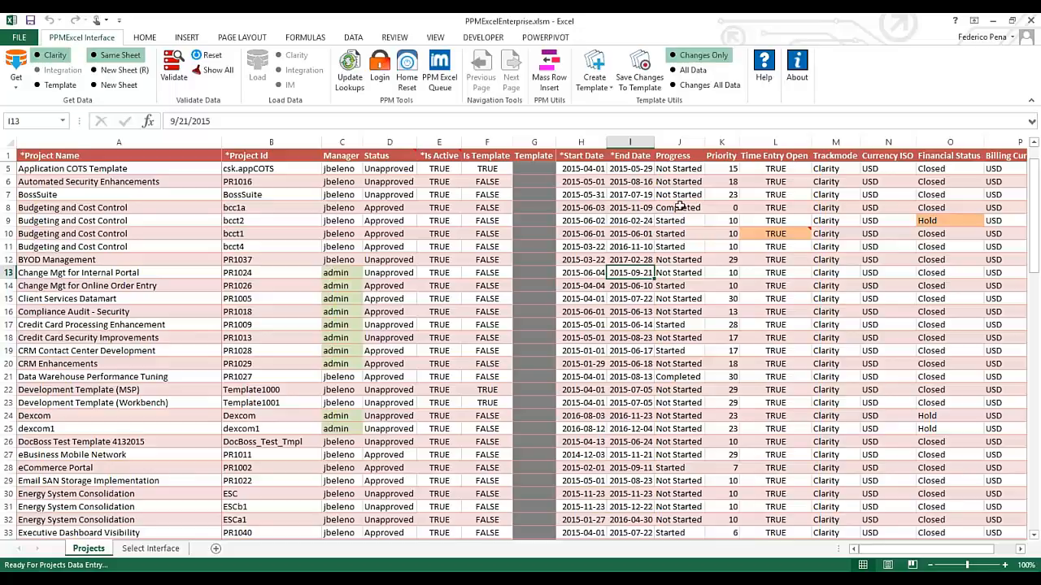
key(alt+Tab)
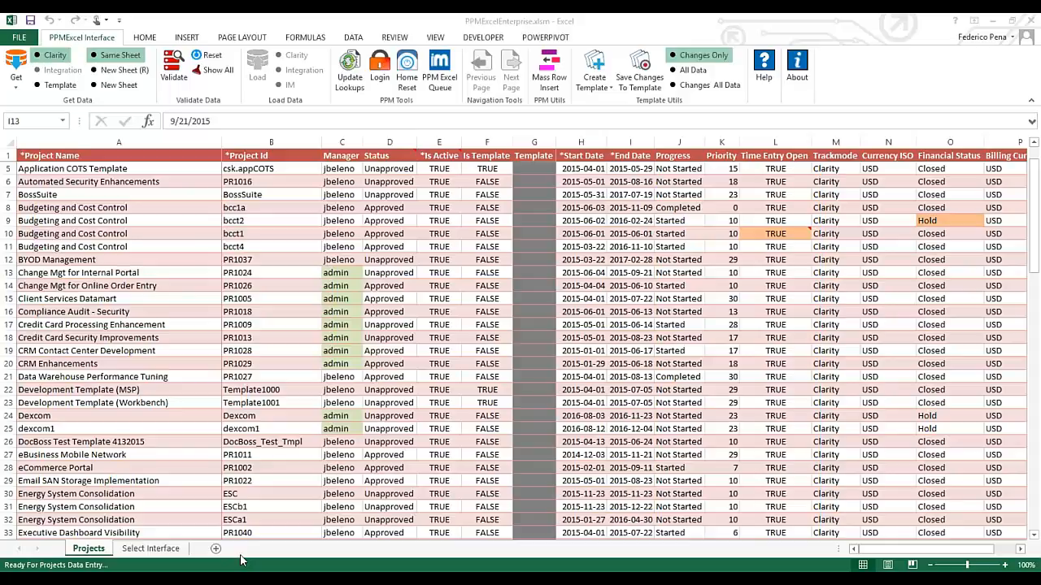
Start a Projects fetch and cancel its Filters dialog to blank the Projects sheet
click(17, 85)
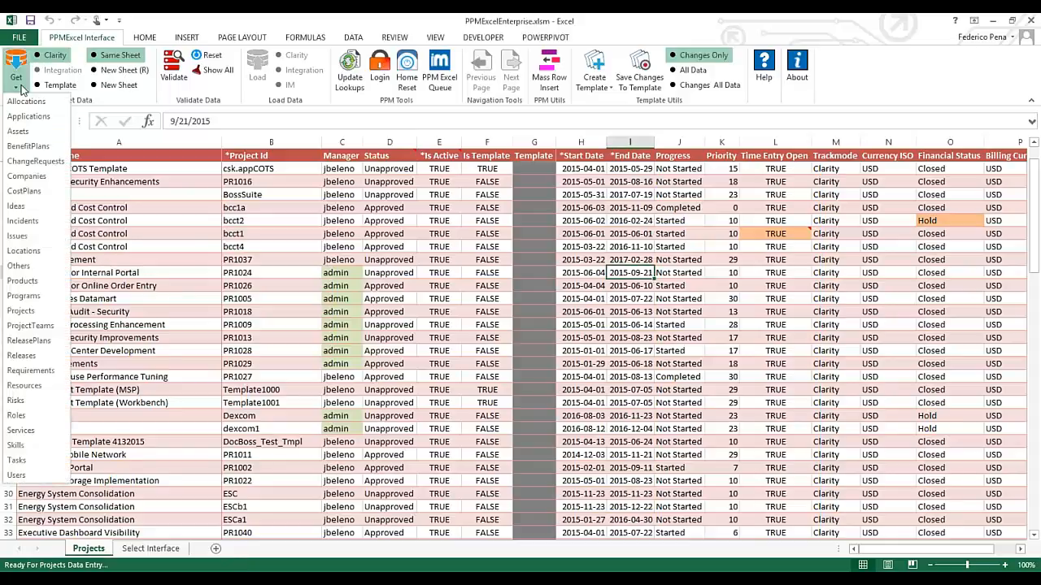
click(38, 313)
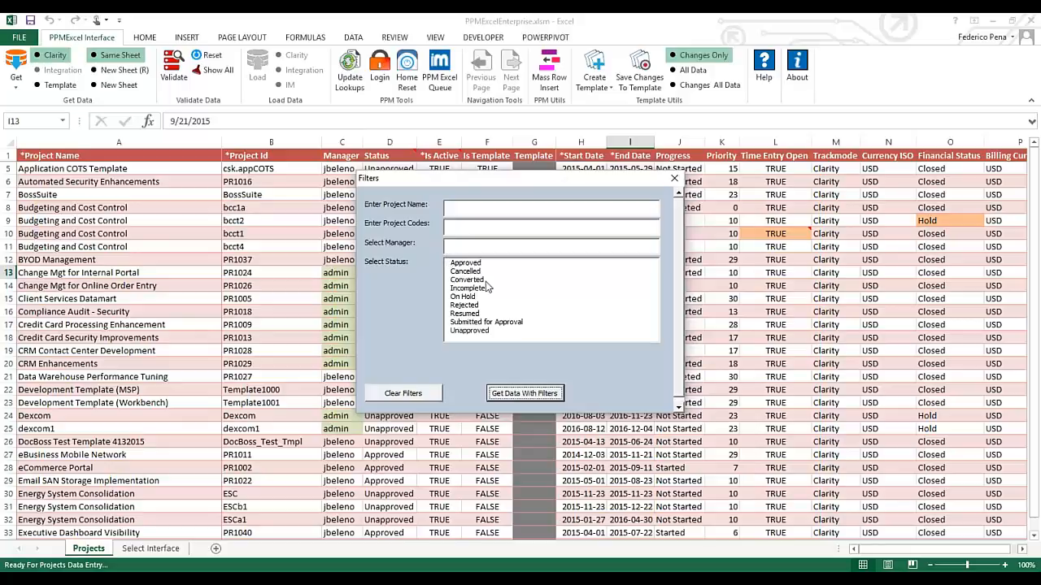
click(673, 178)
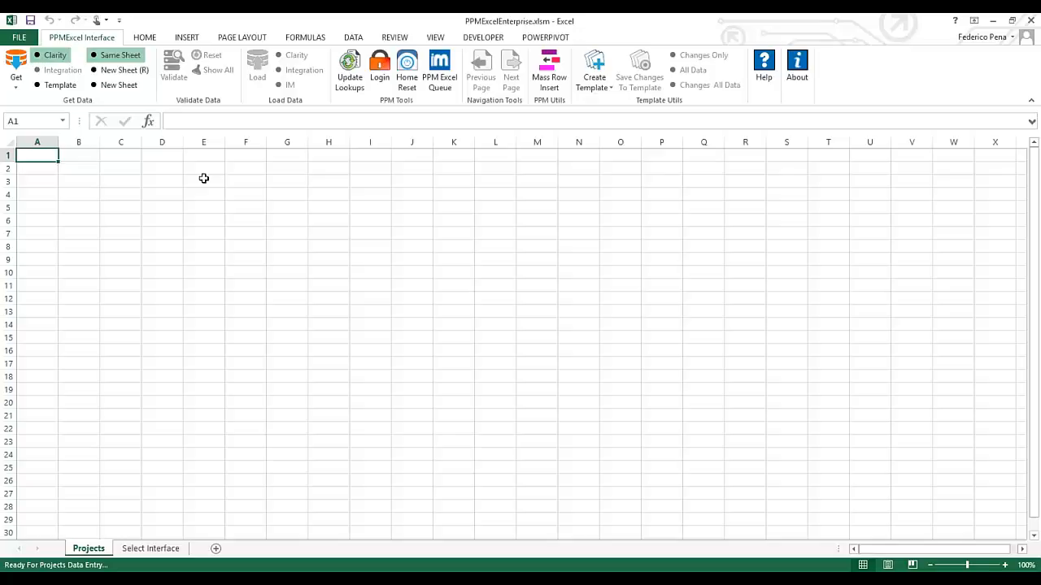
click(380, 70)
click(16, 85)
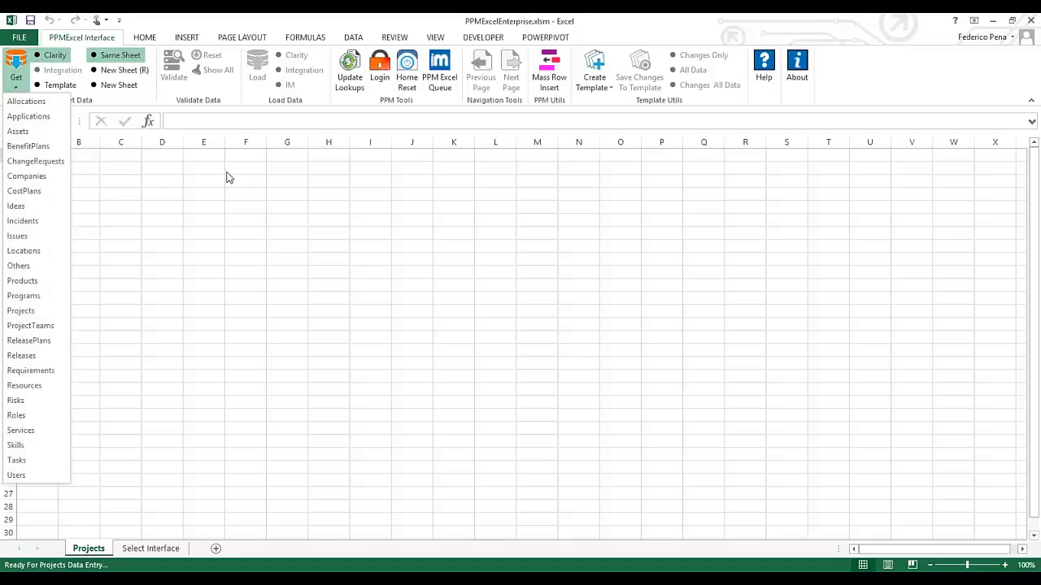
click(227, 173)
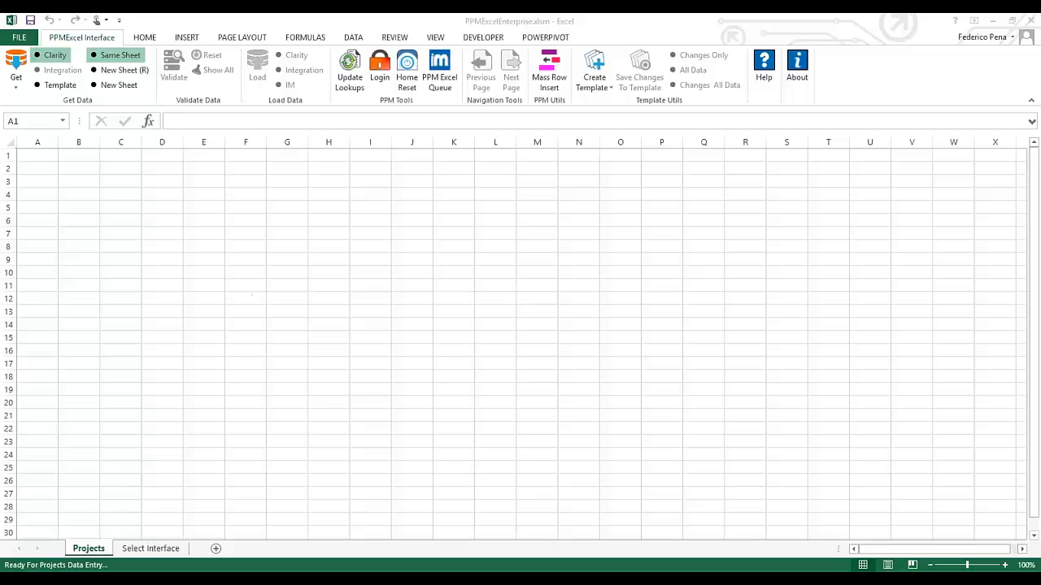
Begin retrieving CostPlans data from Clarity into the Excel workbook
click(246, 288)
click(16, 85)
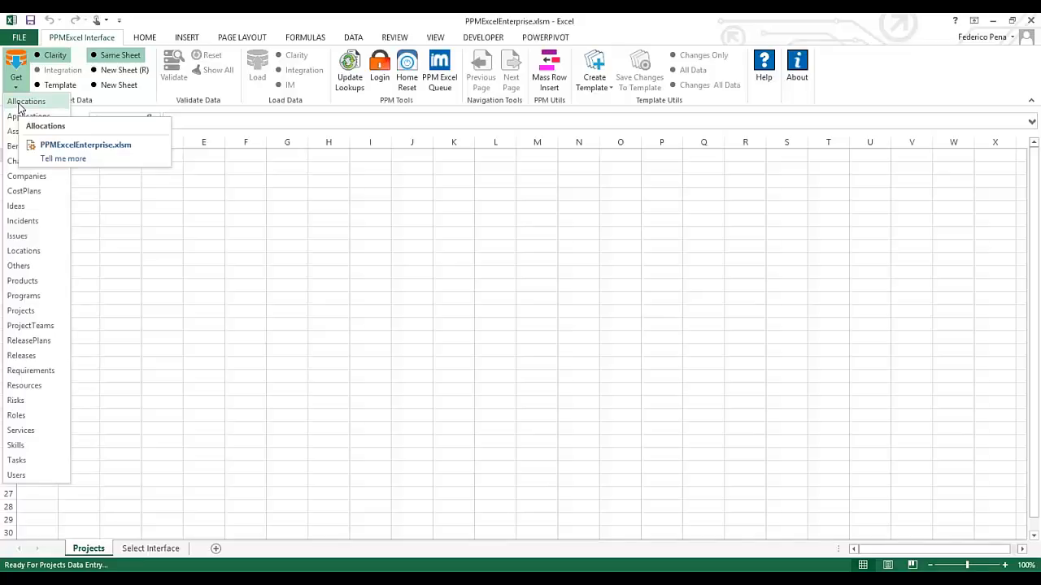
click(25, 191)
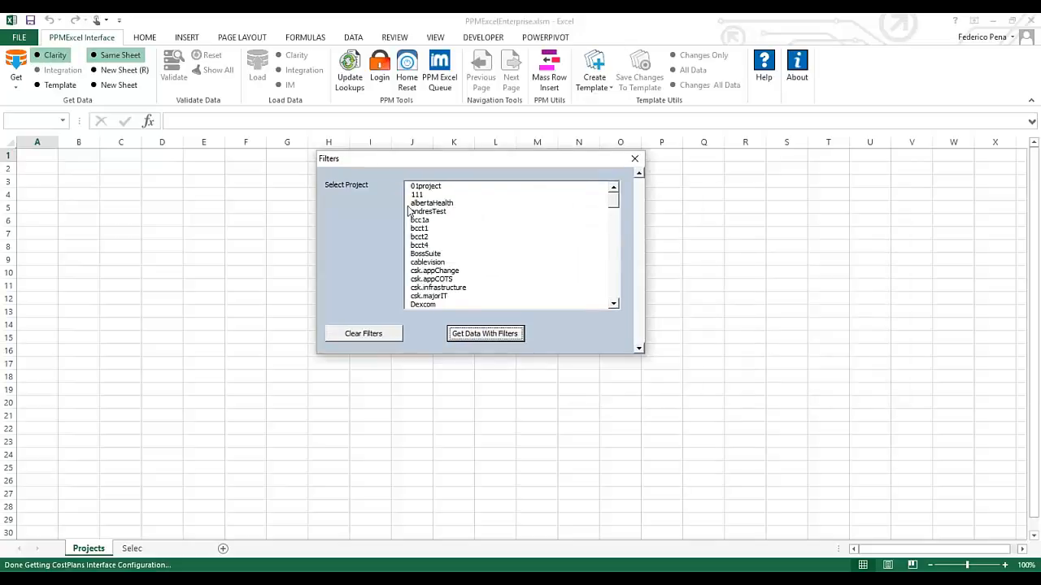
Filter the project list down to BossSuite only and retrieve its cost plan data
click(424, 255)
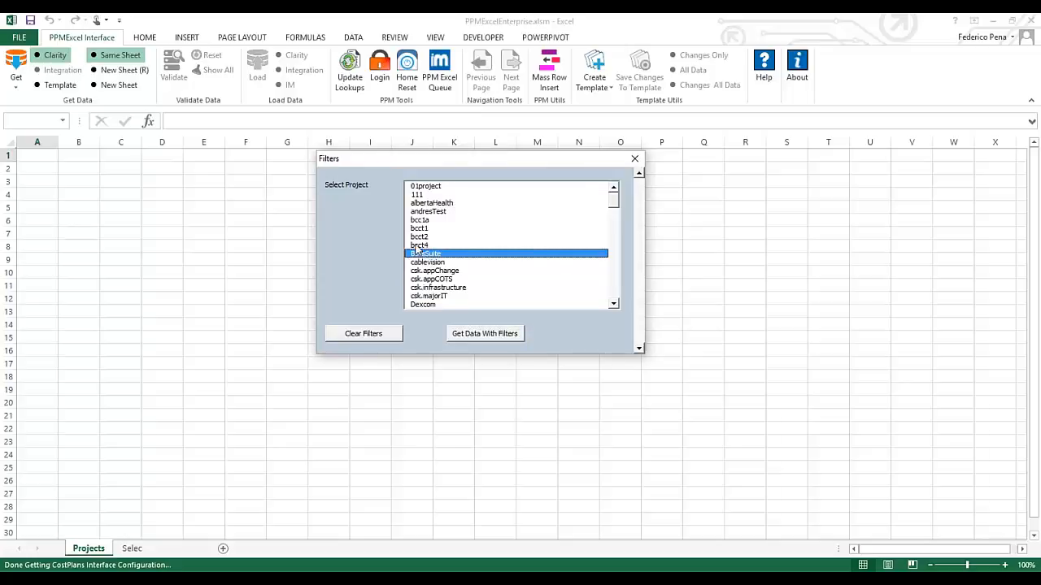
ctrl+click(418, 246)
ctrl+click(418, 228)
ctrl+click(419, 237)
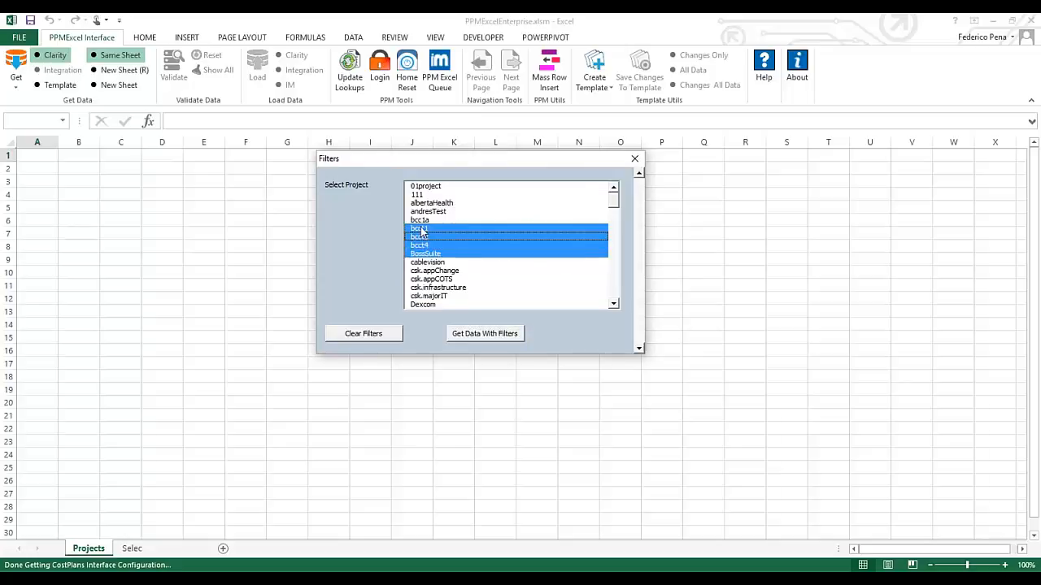
ctrl+click(419, 230)
ctrl+click(419, 238)
ctrl+click(421, 247)
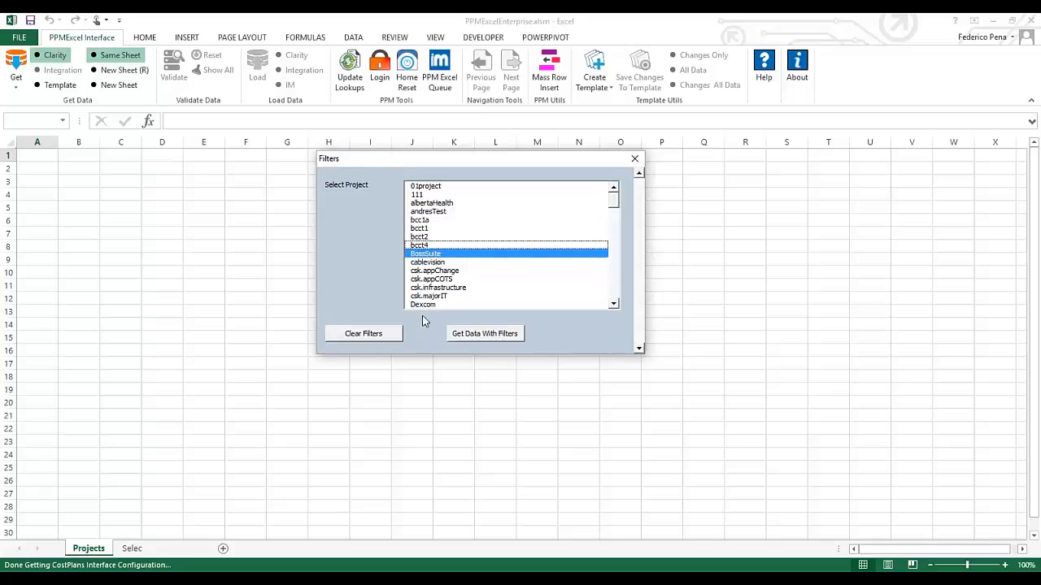
click(495, 333)
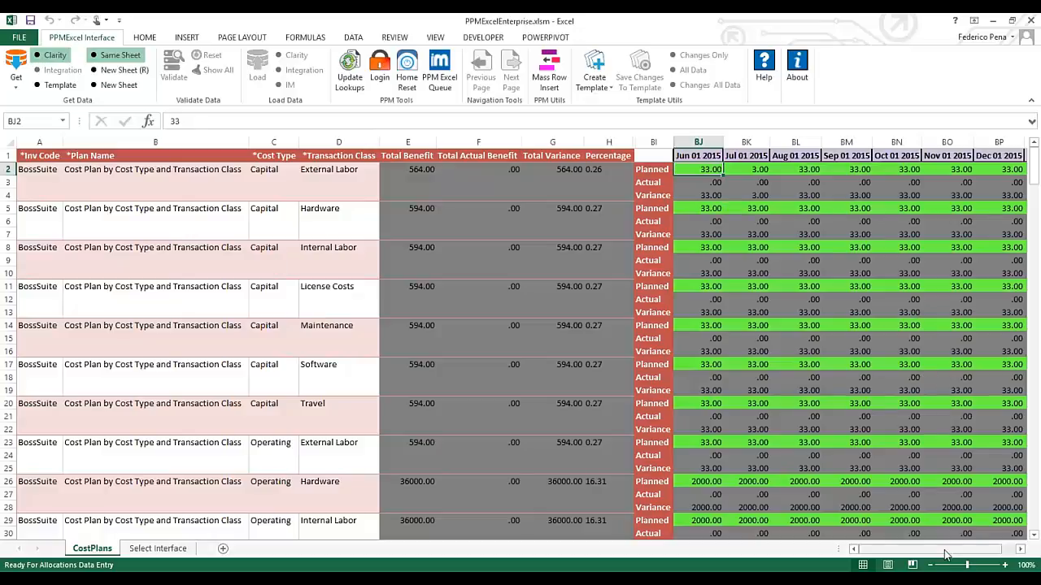
Check the Capital, External Labor and Oct 2015 Actual cells, then bring Clarity's cost plan Properties page forward
mouse_move(959, 554)
mouse_down()
mouse_move(967, 555)
mouse_move(959, 554)
mouse_up()
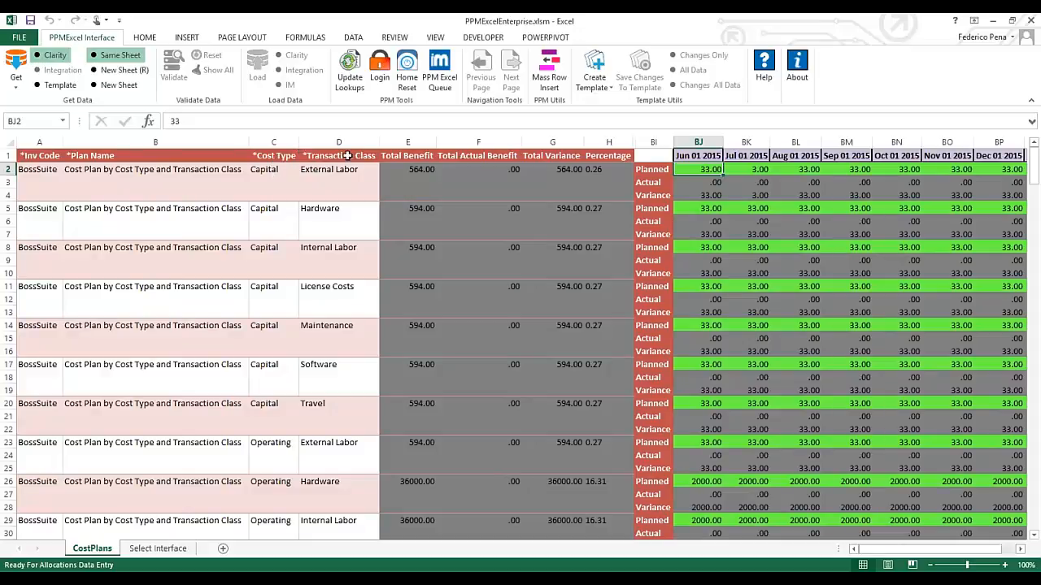
click(267, 171)
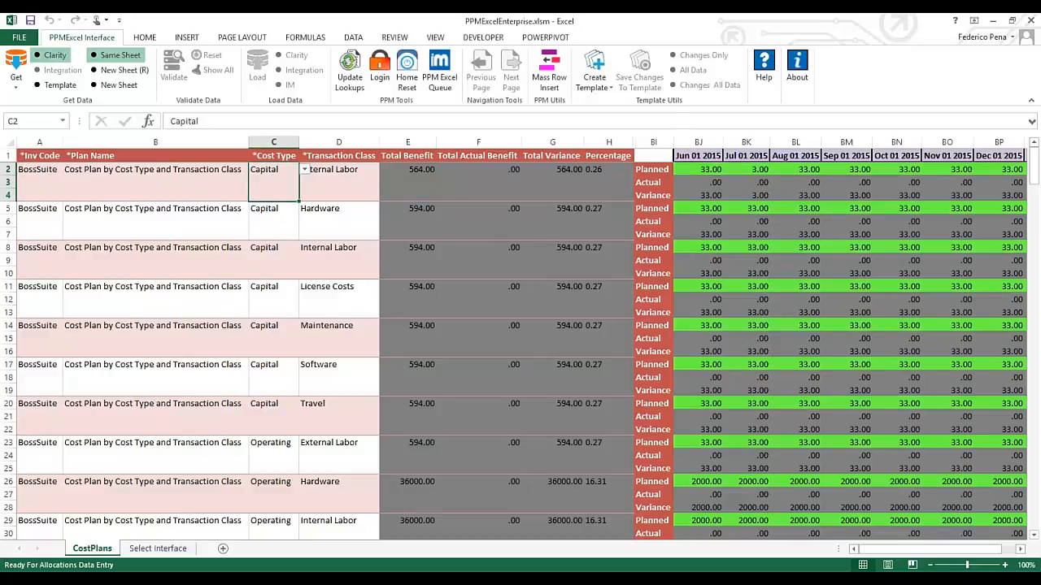
click(351, 194)
click(877, 299)
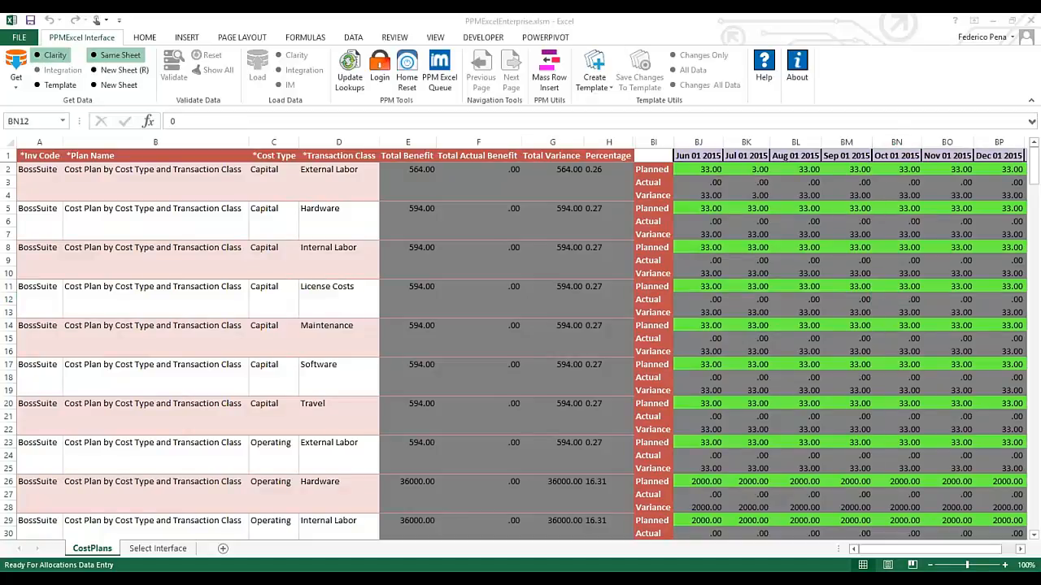
drag(1040, 119, 515, 40)
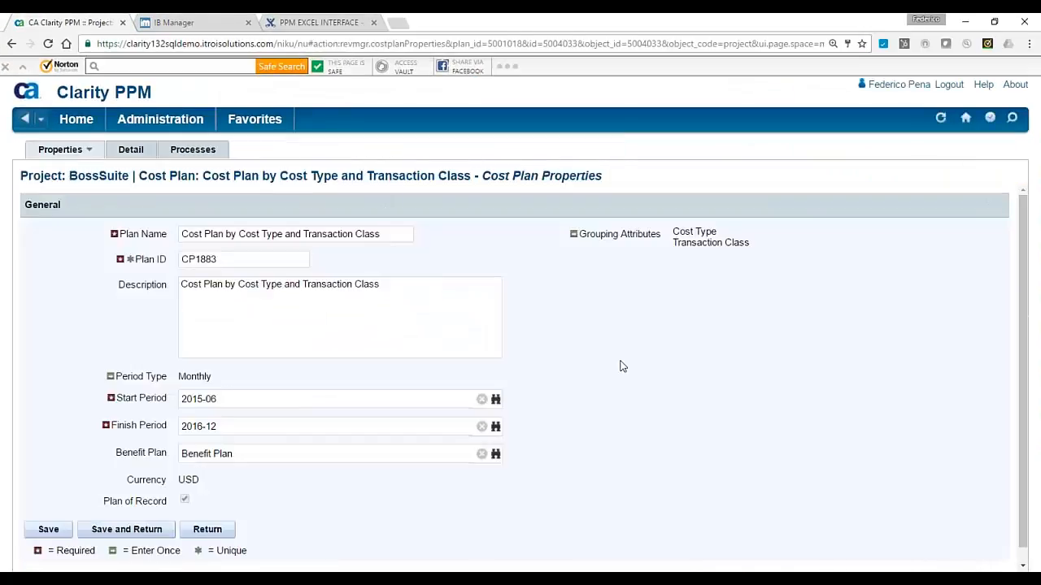
Scroll the Cost Plan Properties form to confirm the 2015-06 to 2016-12 Start and Finish Periods
scroll(81, 332, down, 1)
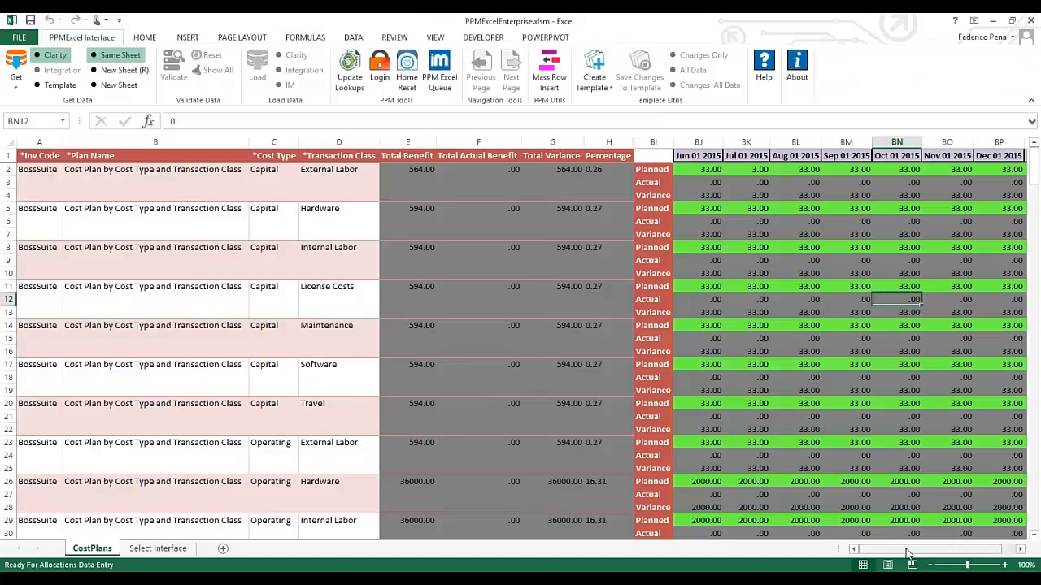
Set row 2's Planned values to 55.00 for every month from Jun 2015 to Nov 2016
drag(908, 553, 921, 552)
click(199, 168)
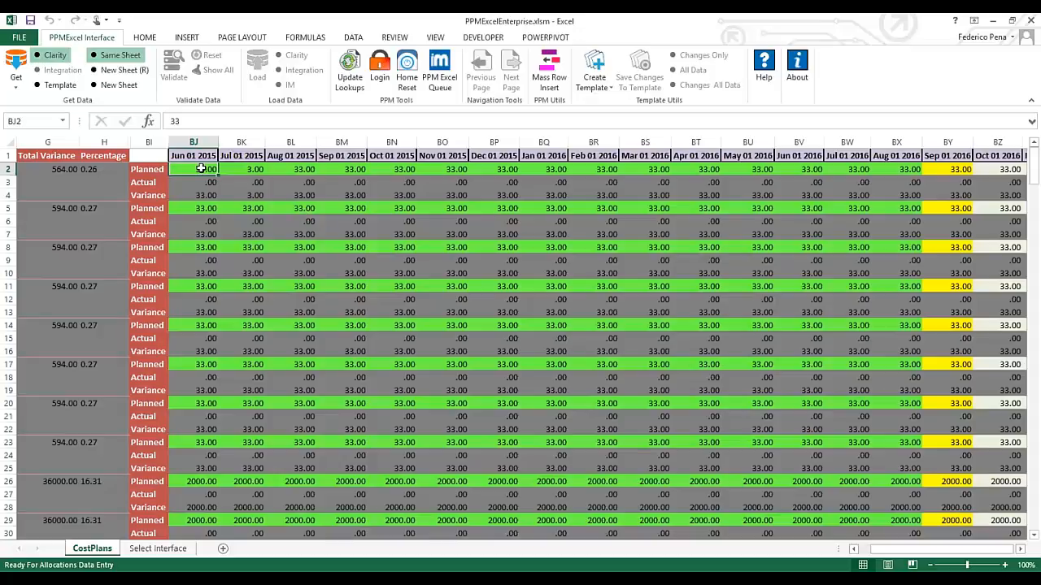
text(55)
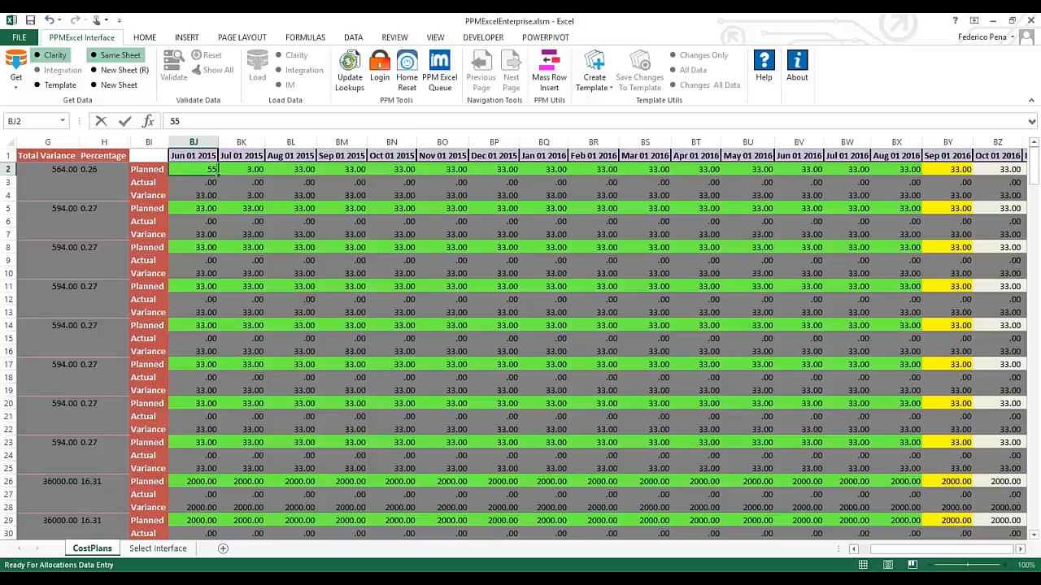
key(Tab)
text(55)
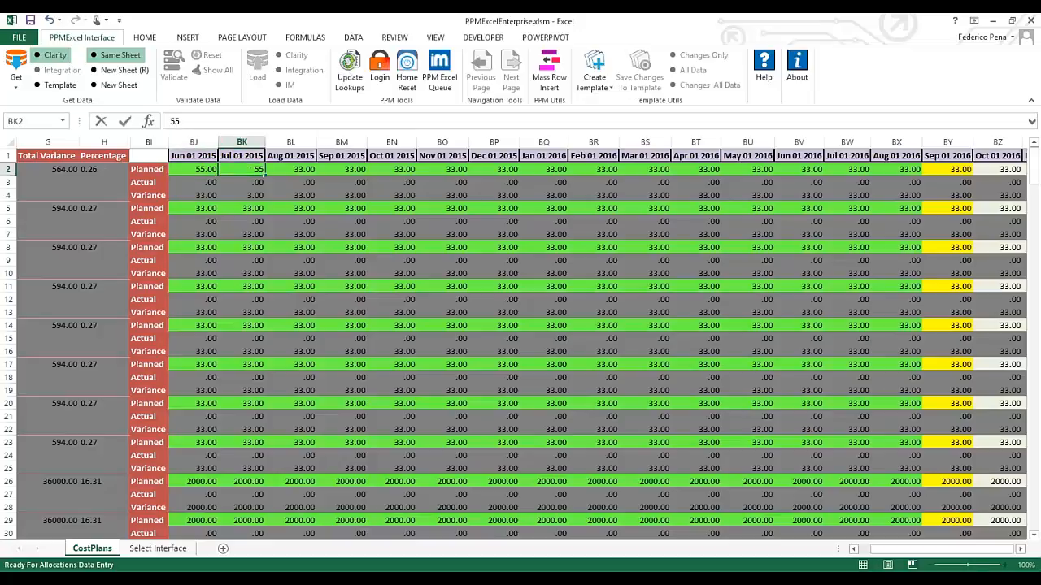
key(Return)
key(Up)
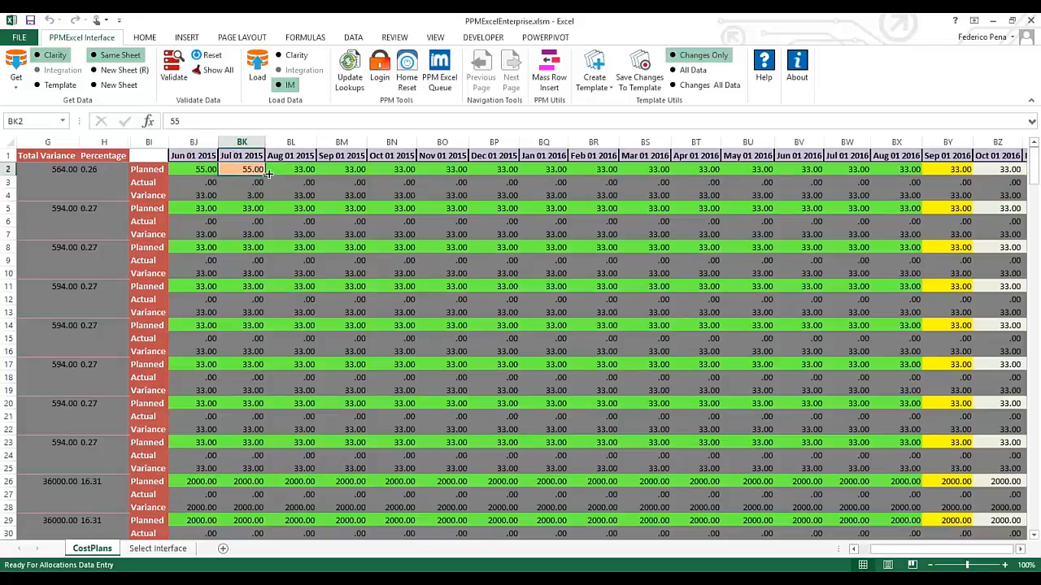
drag(265, 175, 1017, 174)
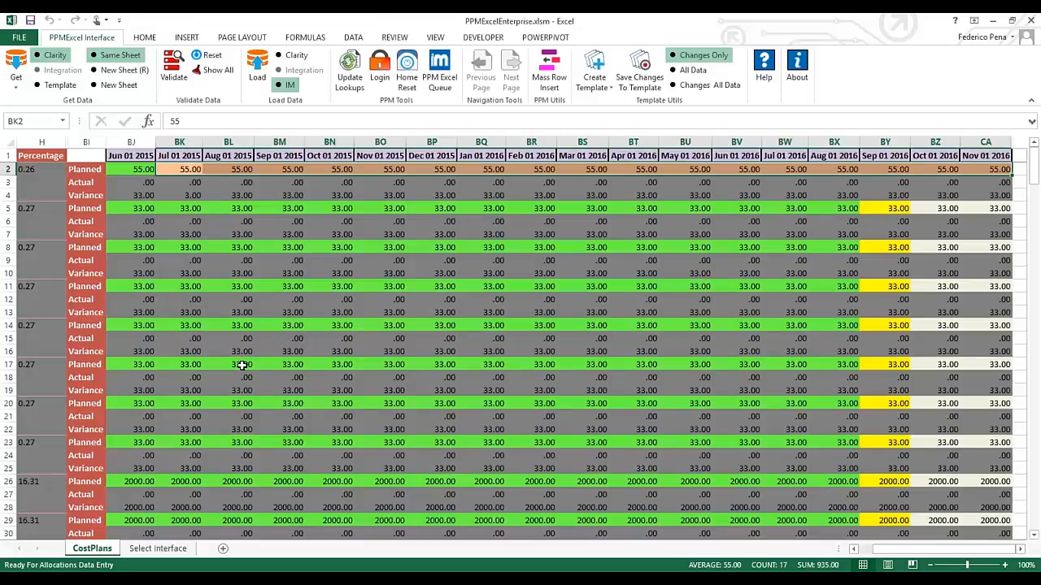
click(1005, 169)
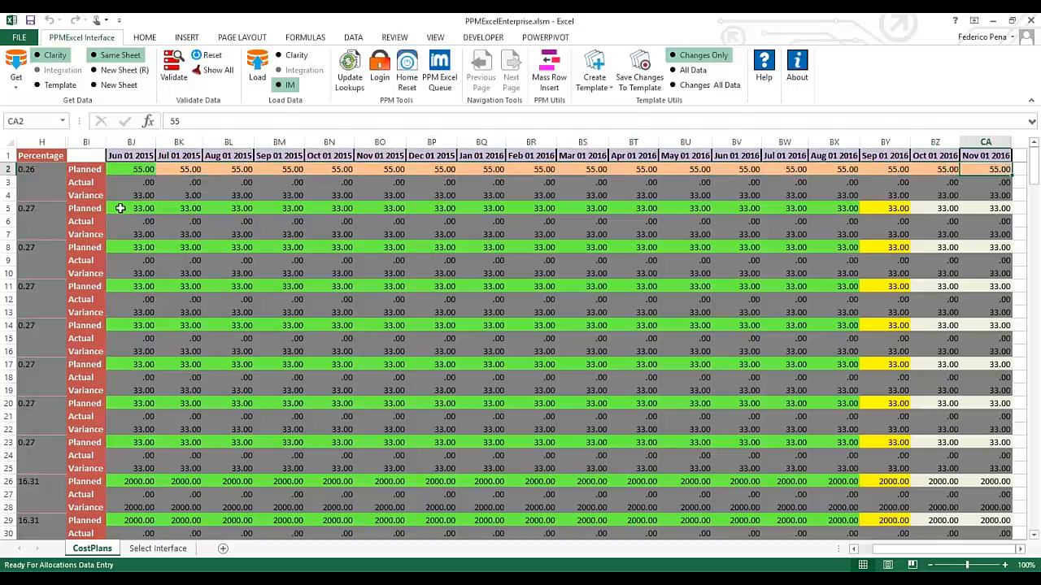
Copy row 2's 55.00 Planned values
drag(151, 210, 828, 209)
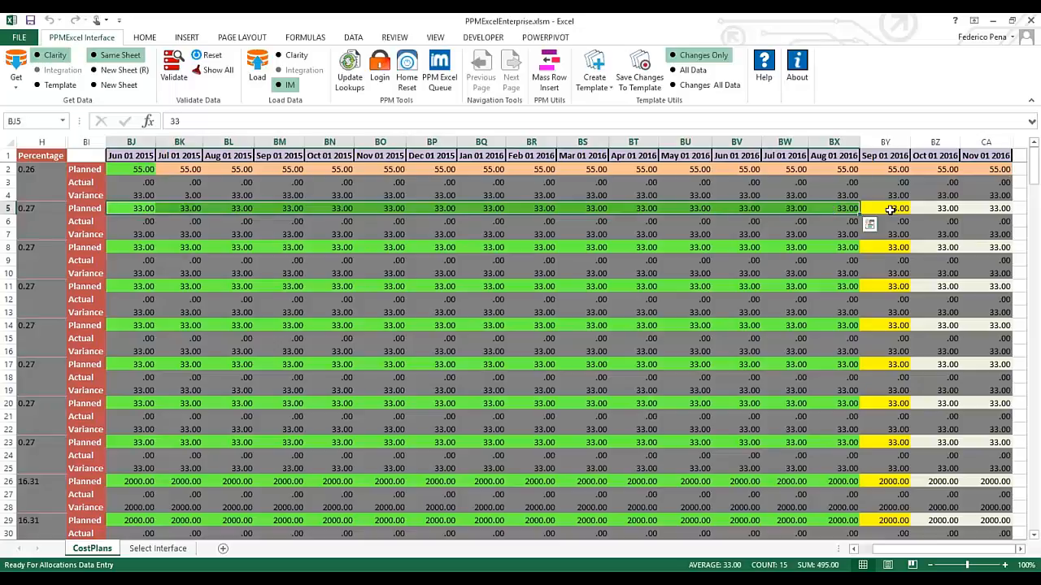
drag(935, 209, 1012, 209)
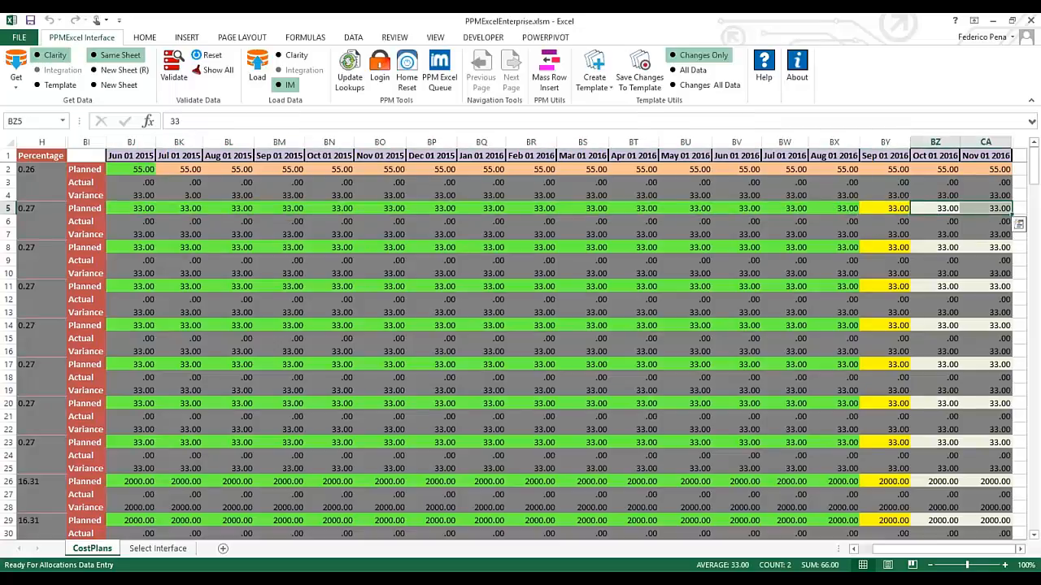
click(998, 169)
drag(734, 190, 151, 167)
key(ctrl+c)
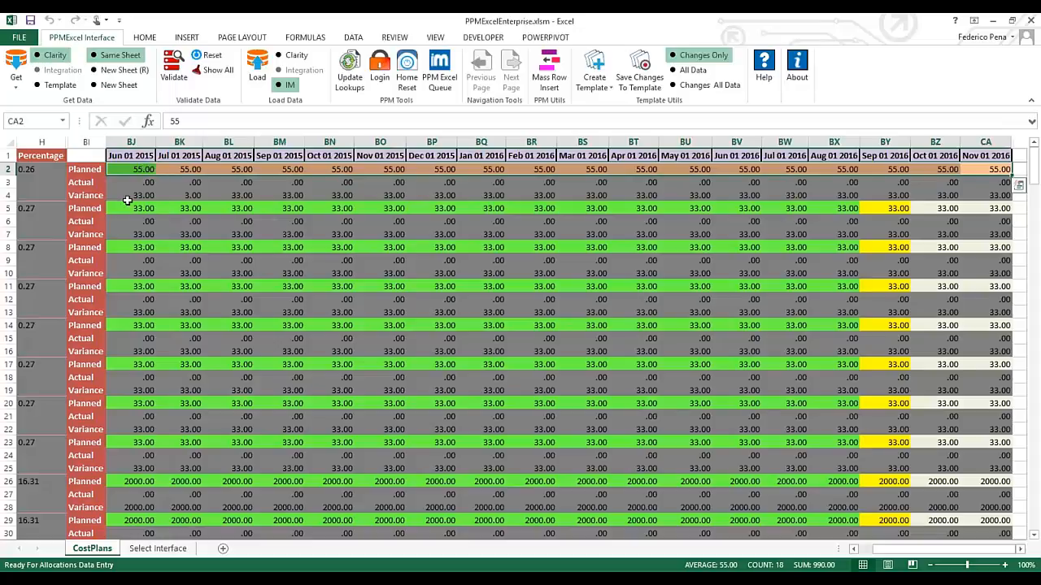
Paste the 55.00 values into Planned rows 5, 8, 11, 14 and 17
click(124, 208)
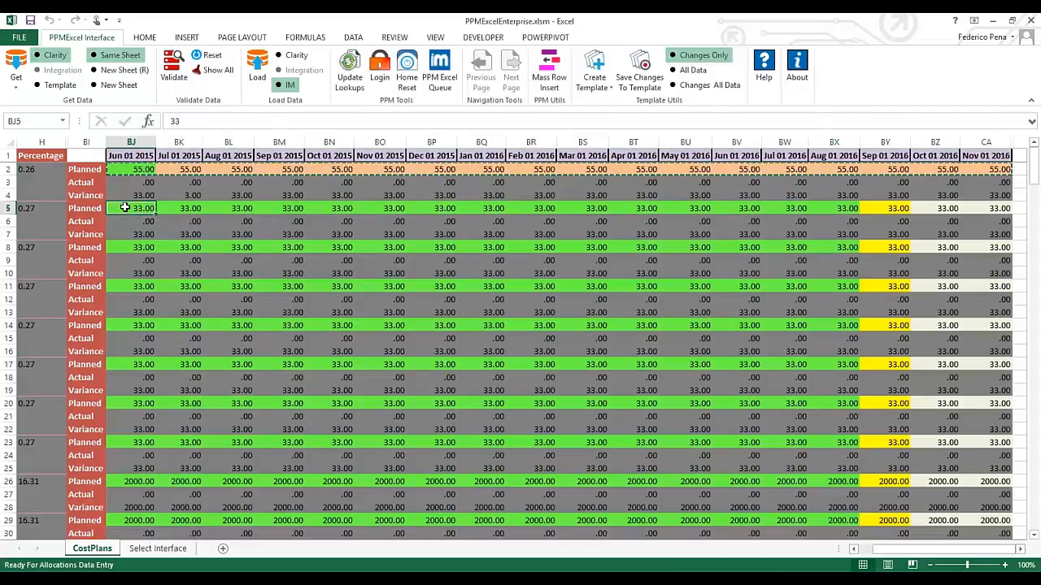
key(ctrl+v)
click(116, 248)
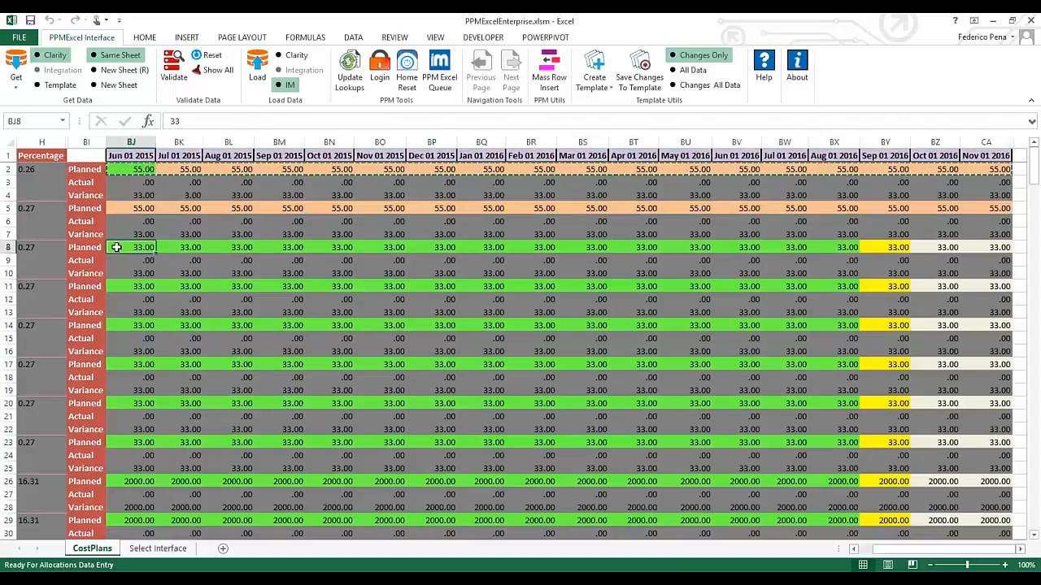
key(ctrl+v)
click(128, 286)
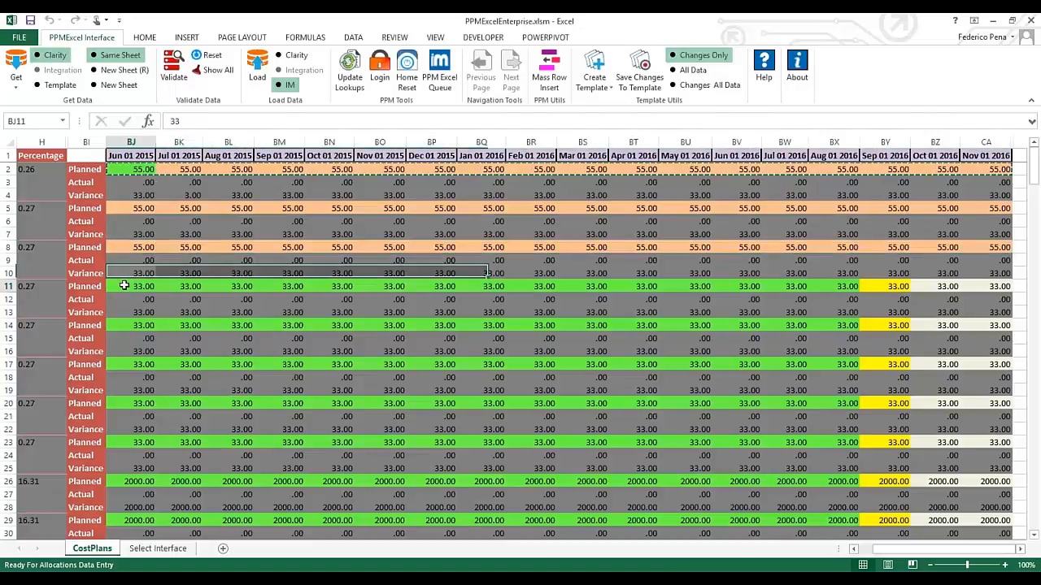
key(ctrl+v)
click(126, 325)
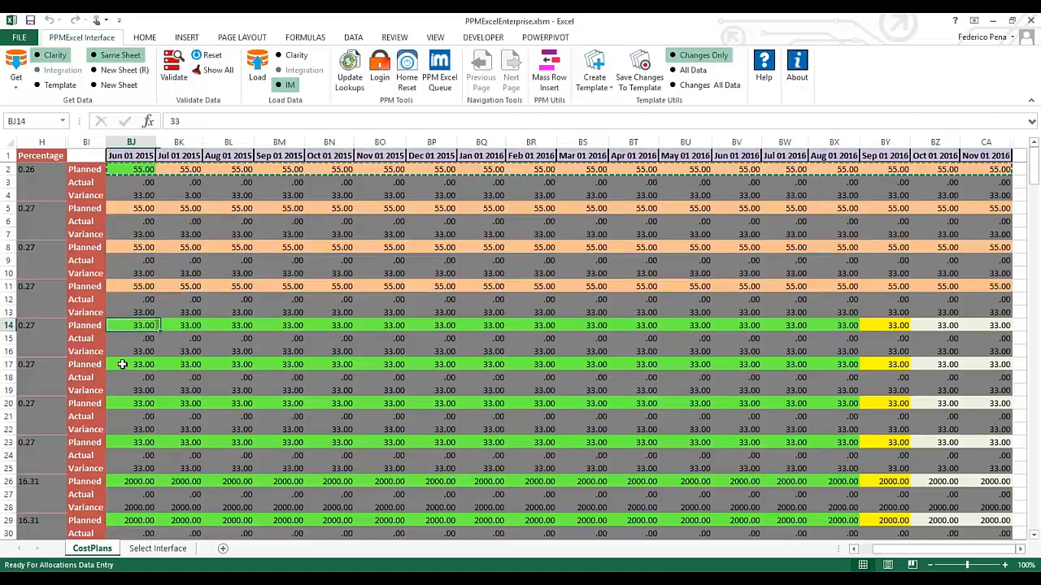
key(ctrl+v)
click(123, 364)
key(ctrl+v)
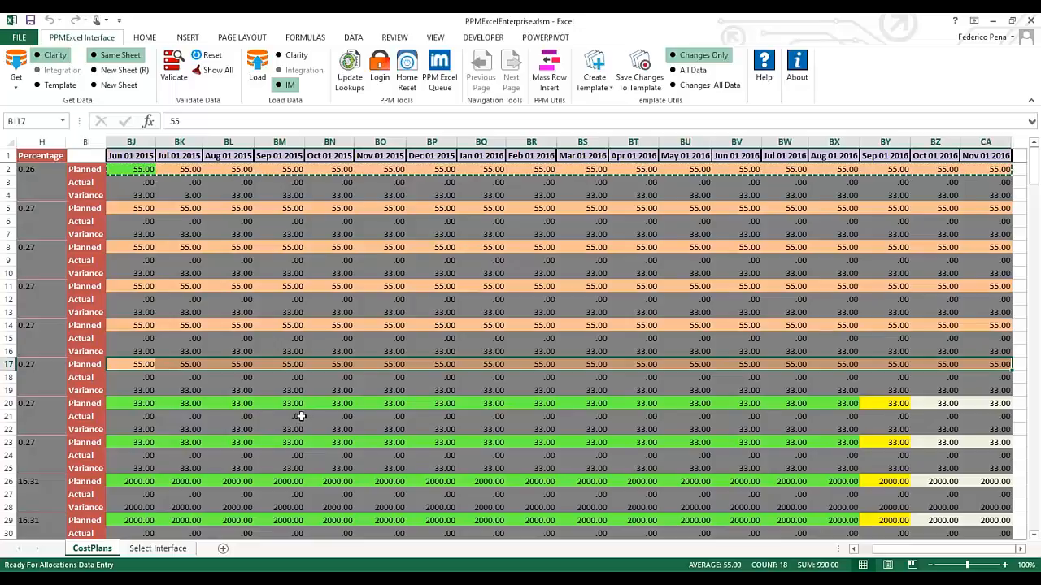
key(Escape)
click(281, 265)
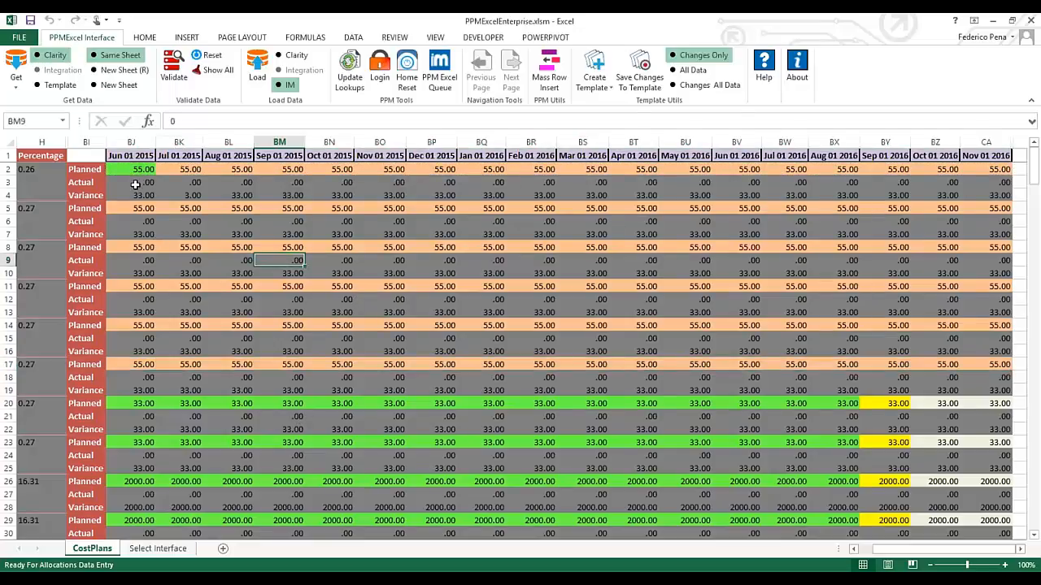
click(133, 183)
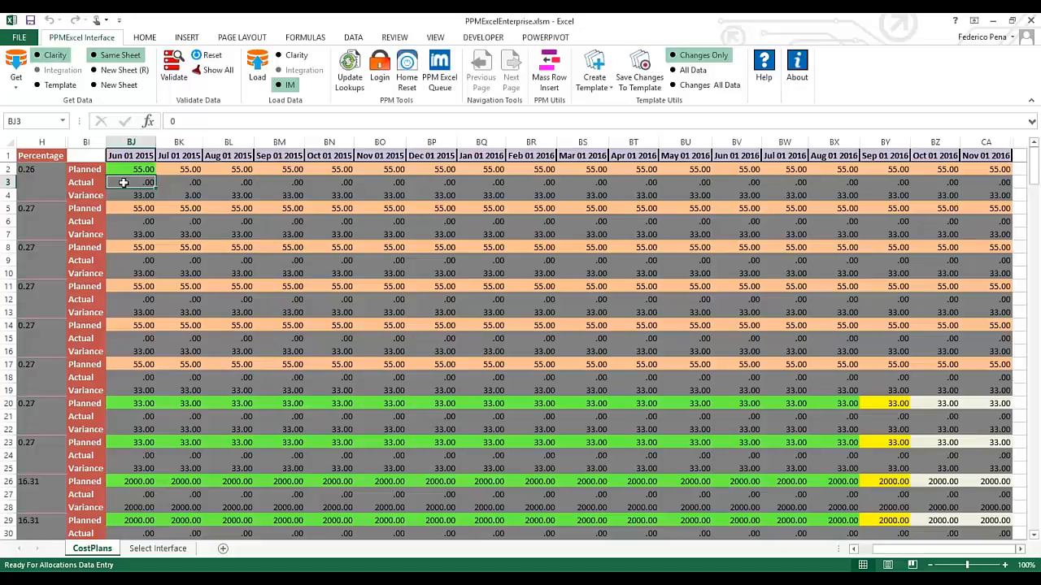
click(211, 364)
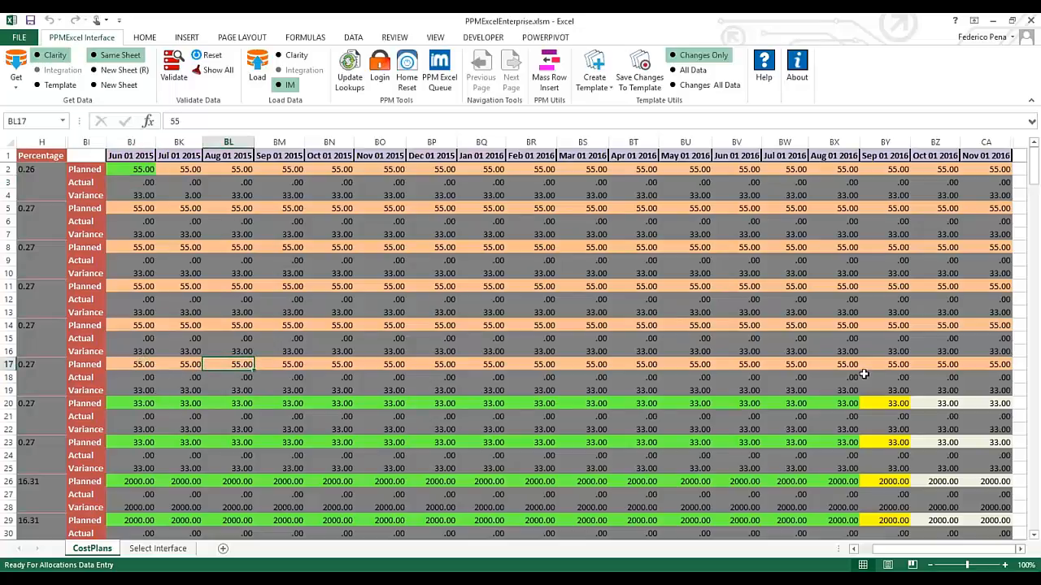
click(186, 167)
key(ctrl+c)
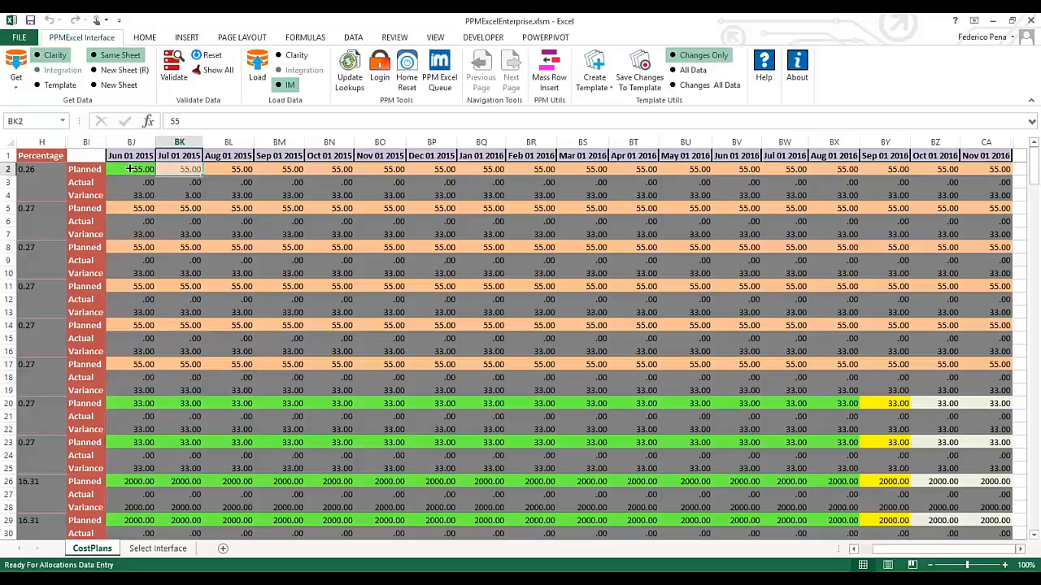
shift+click(130, 169)
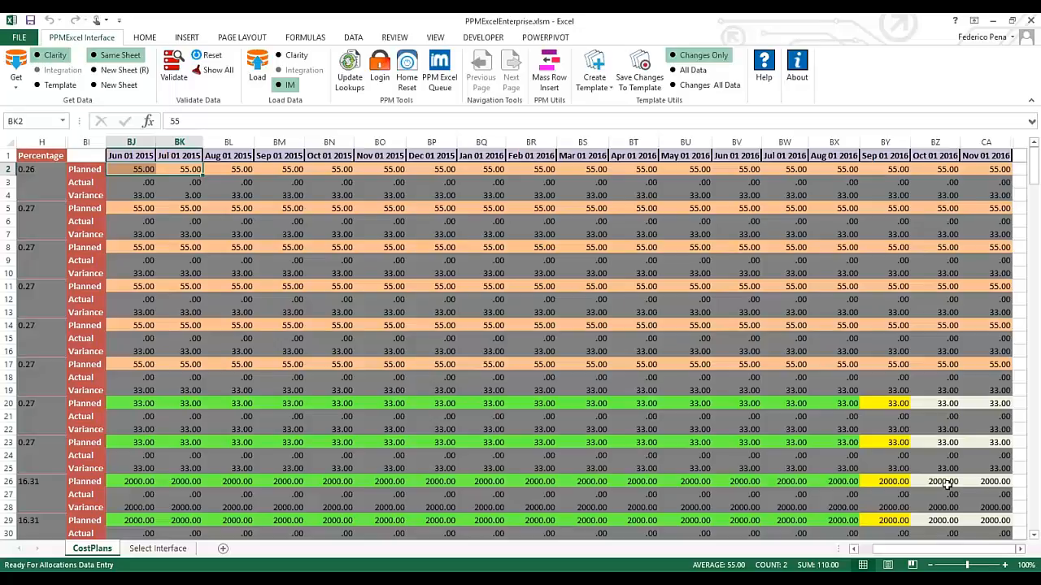
drag(934, 550, 934, 551)
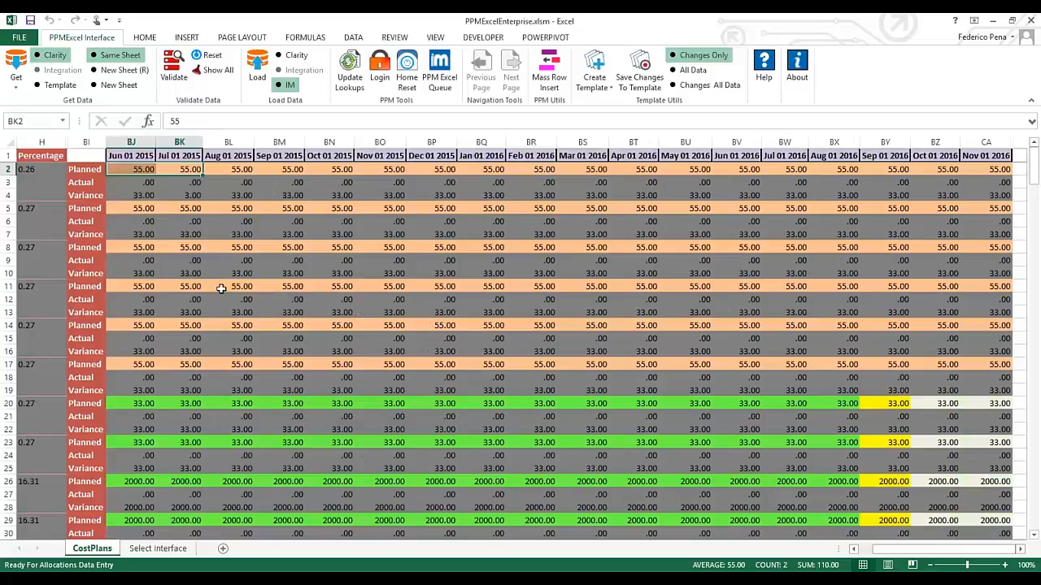
Load the edited CostPlans values to Clarity, then dismiss the IM Load Result and Progress Indicator
click(257, 65)
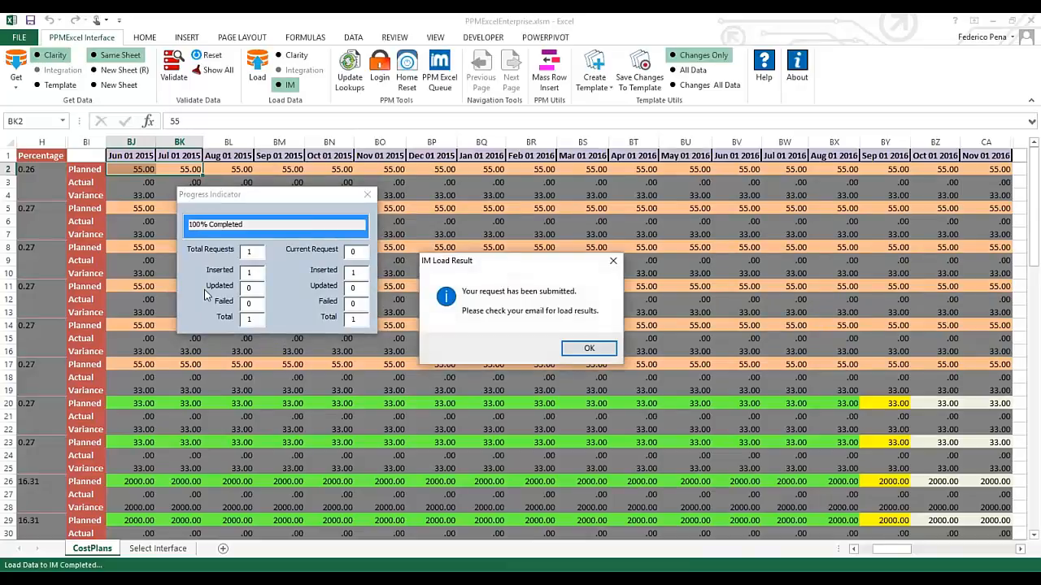
click(596, 351)
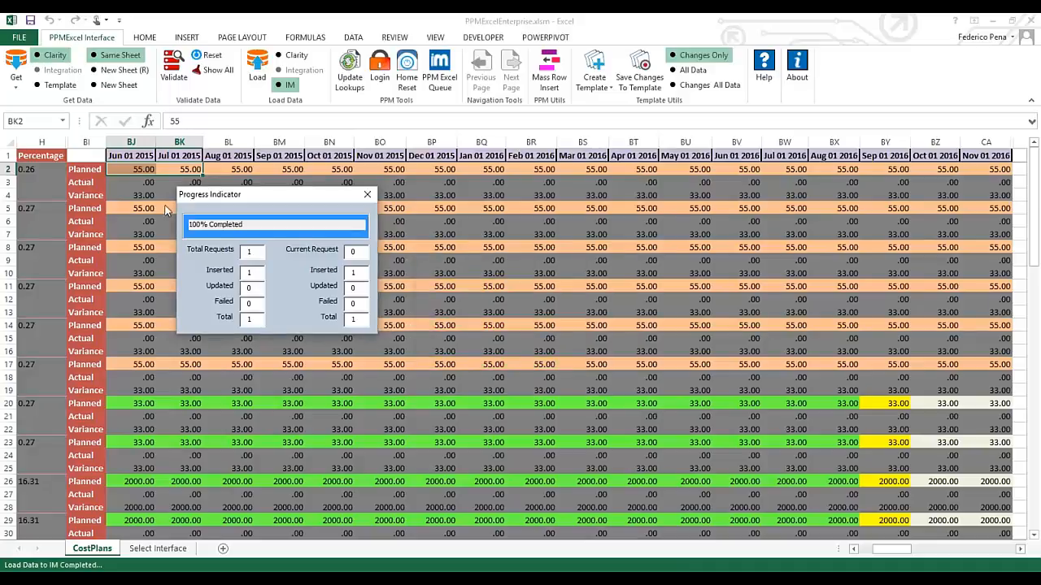
click(367, 196)
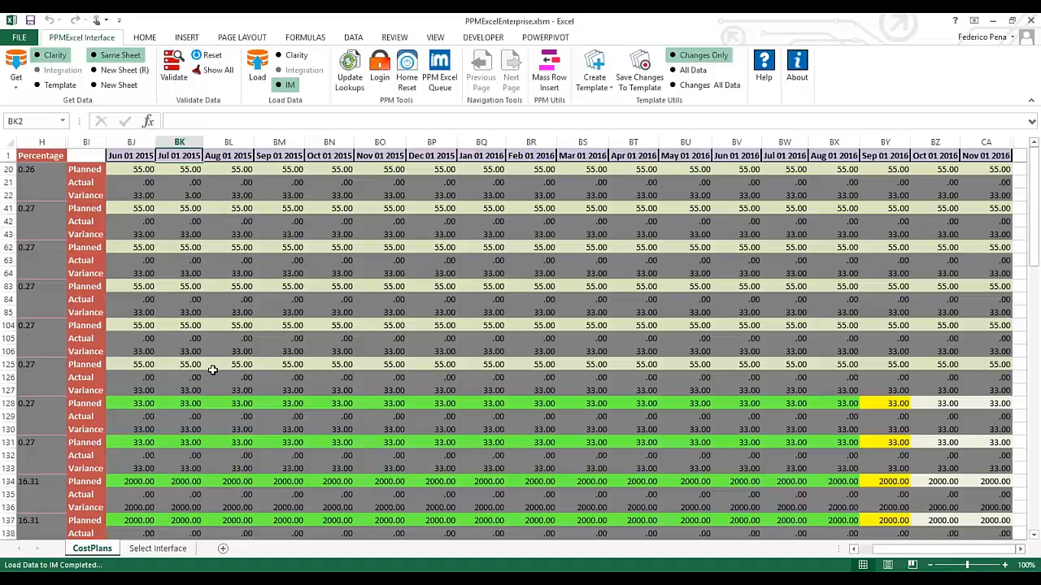
Set the Get Data output option to New Sheet
click(118, 86)
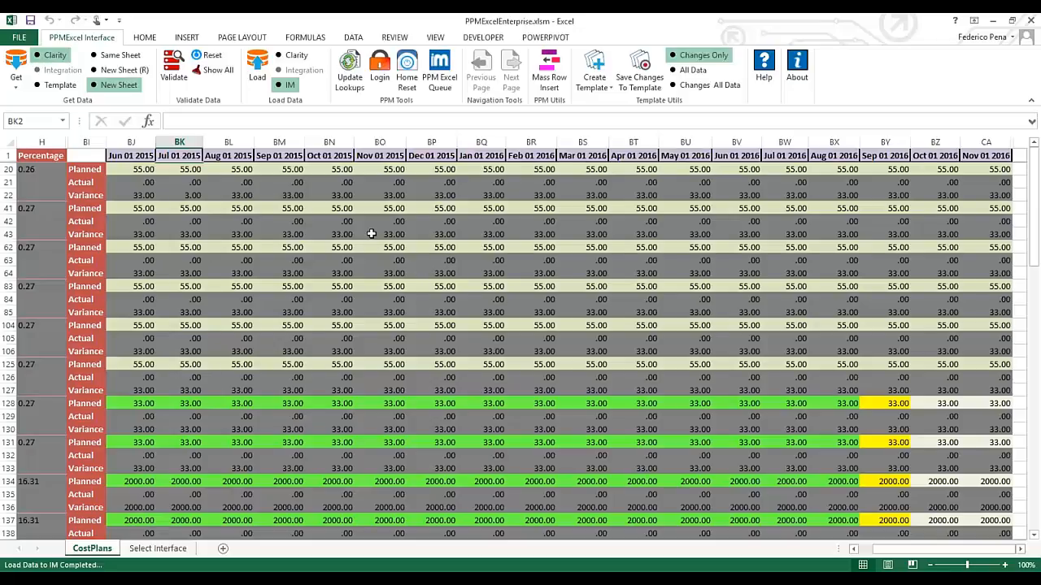
click(181, 122)
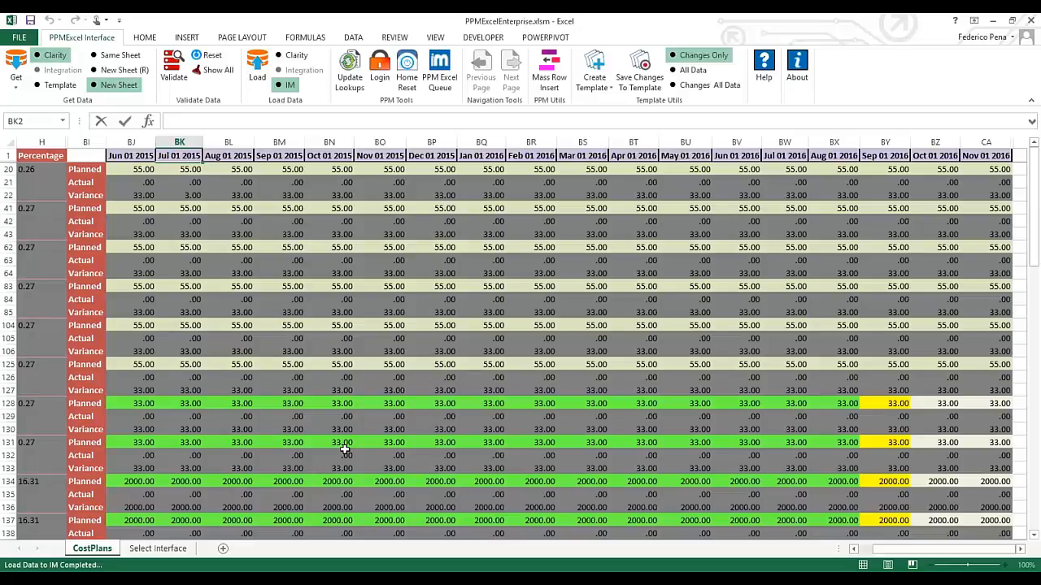
click(137, 169)
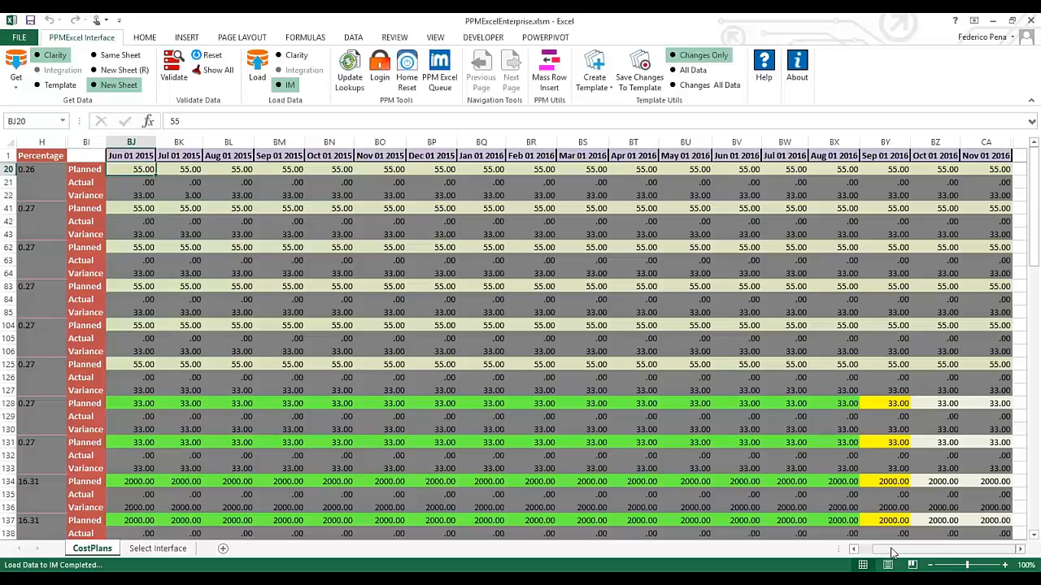
Switch to Clarity in Chrome and open the BossSuite cost plan's Detail tab
drag(892, 553, 861, 553)
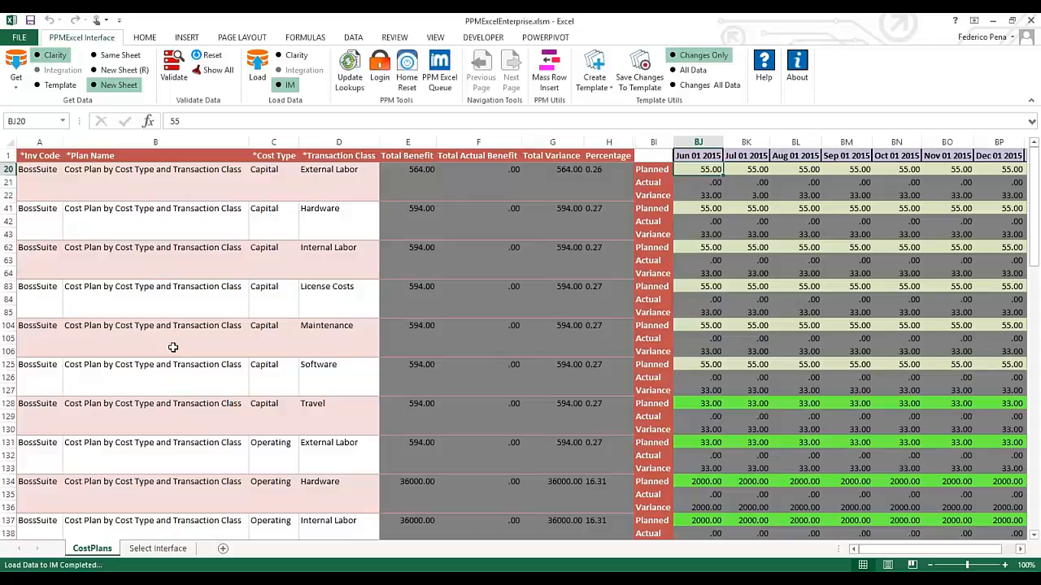
key(alt+Tab)
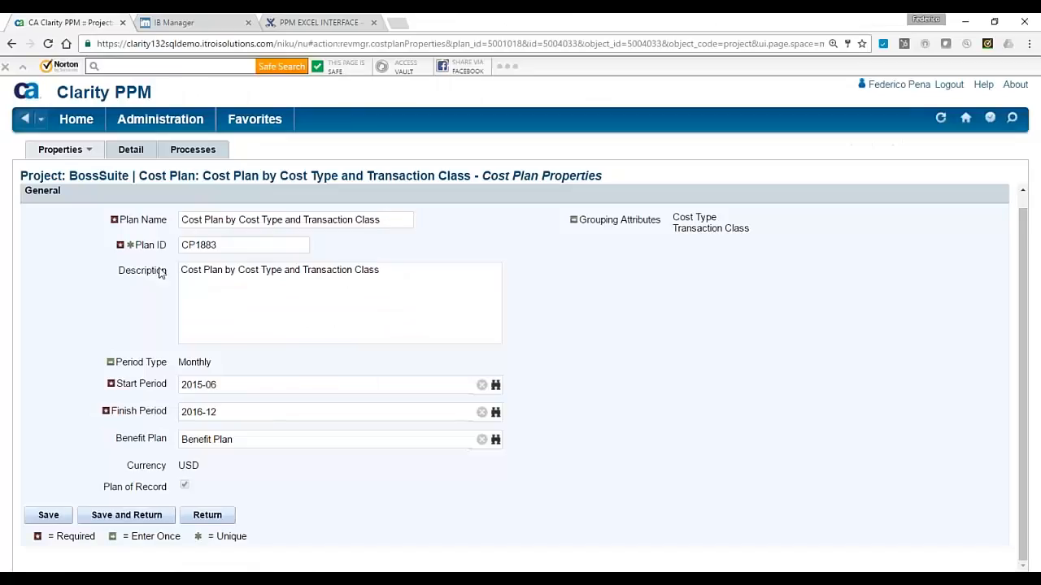
click(123, 151)
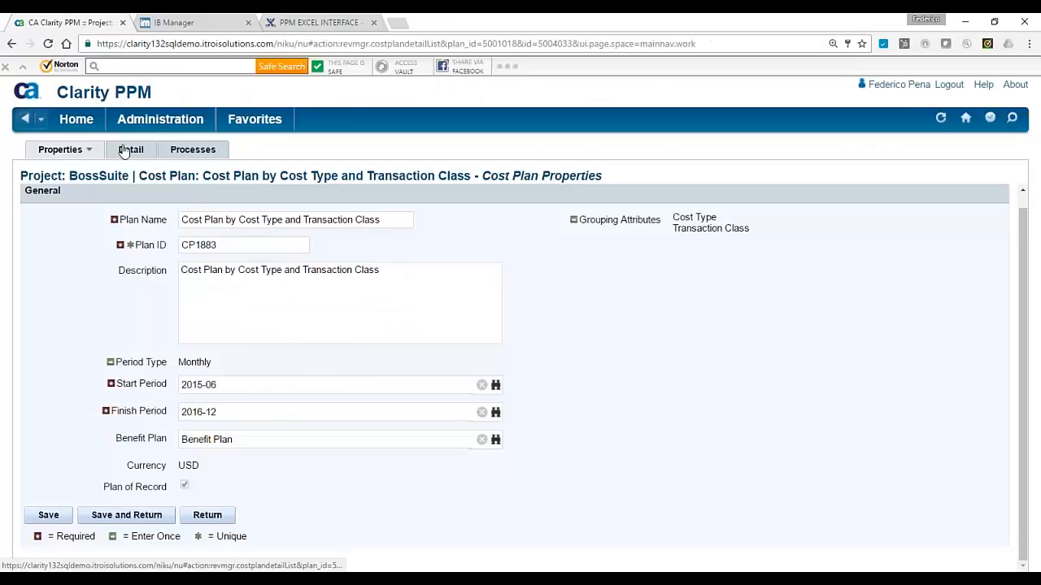
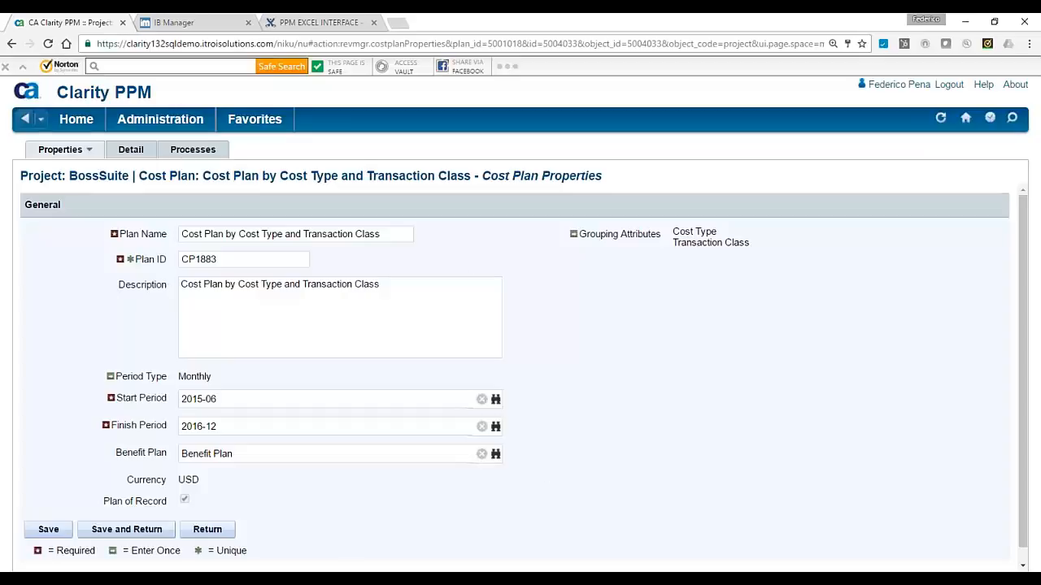
In the Excel cost plan sheet, select the Plan Name, Cost Type and Transaction Class columns
key(alt+Tab)
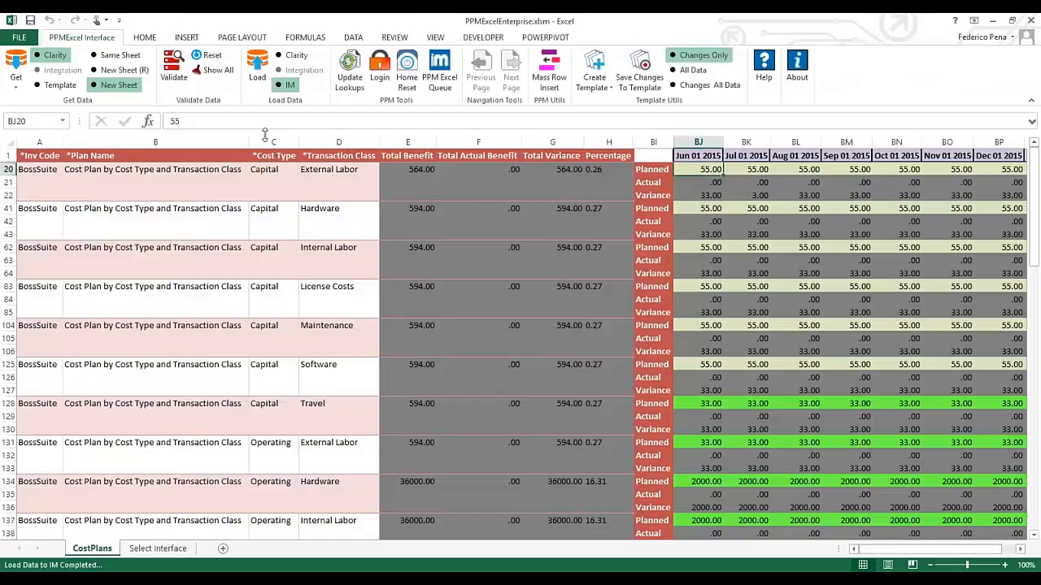
drag(266, 138, 333, 141)
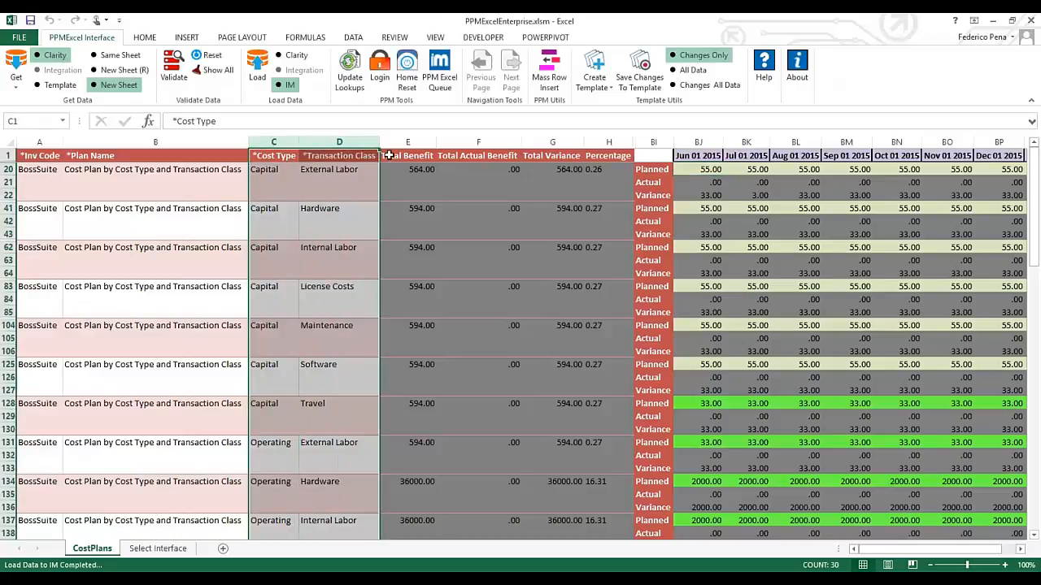
click(228, 139)
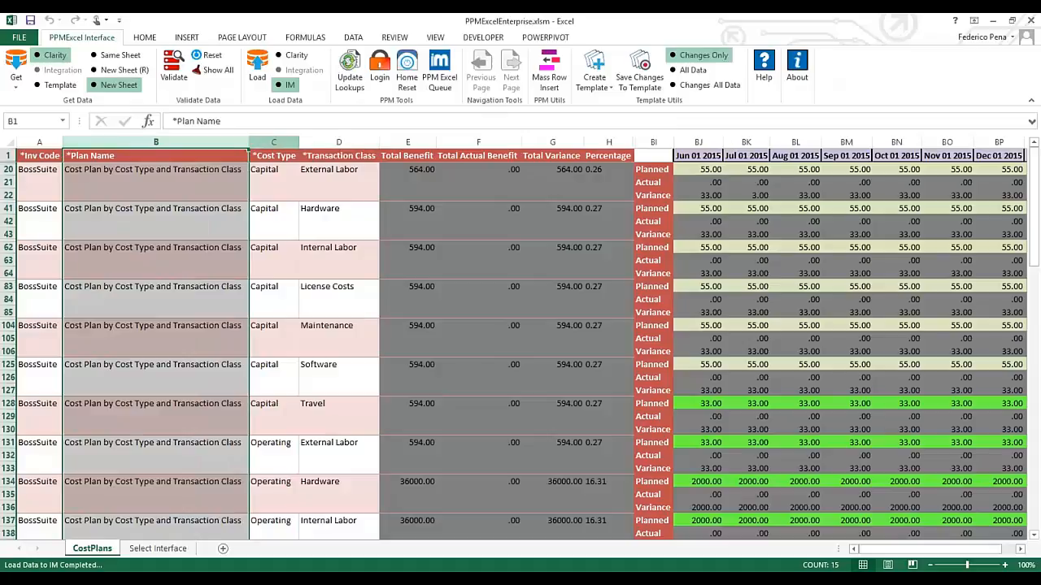
drag(275, 142, 326, 132)
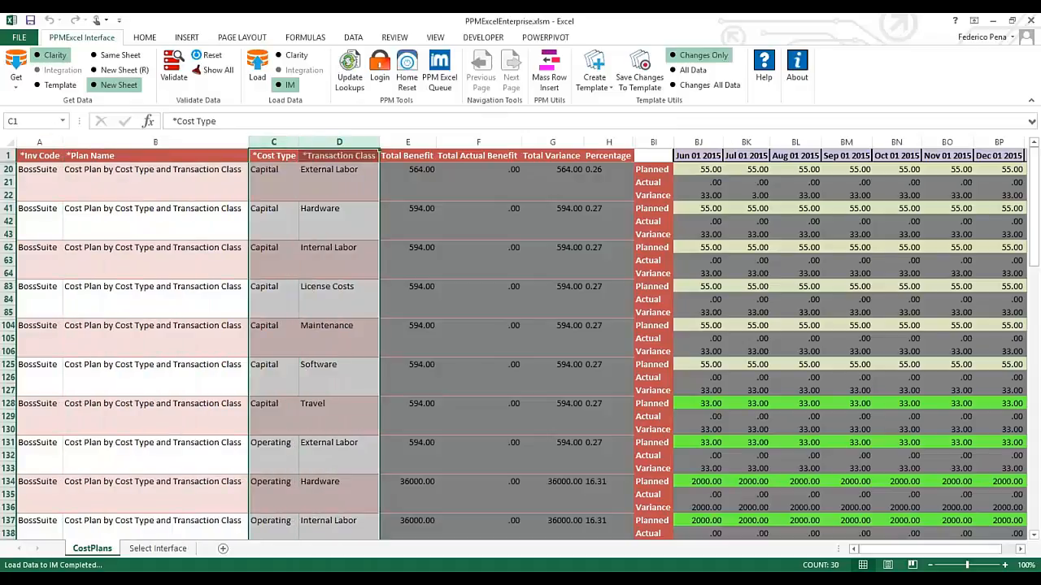
click(195, 141)
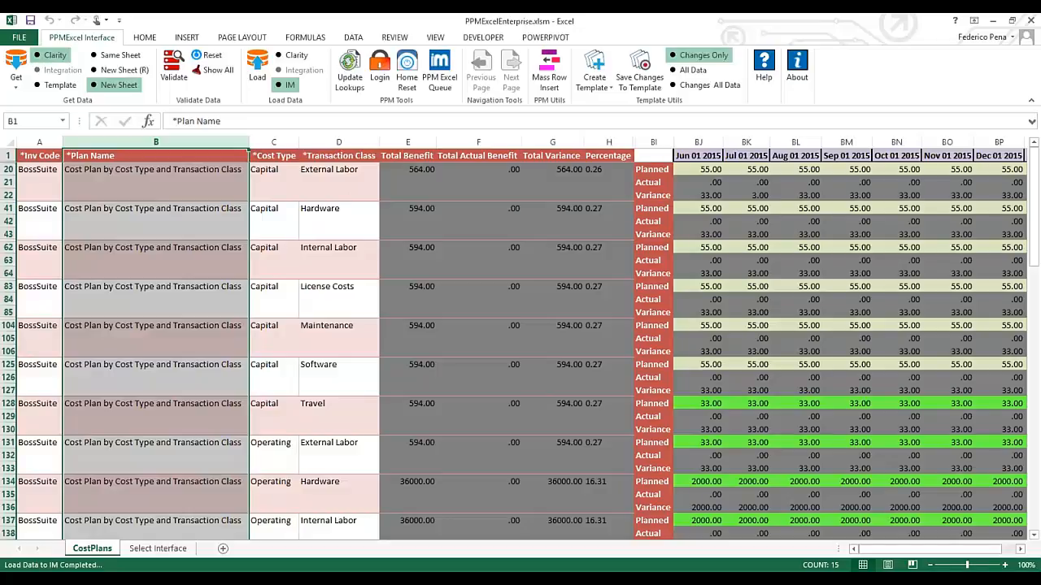
key(alt+Tab)
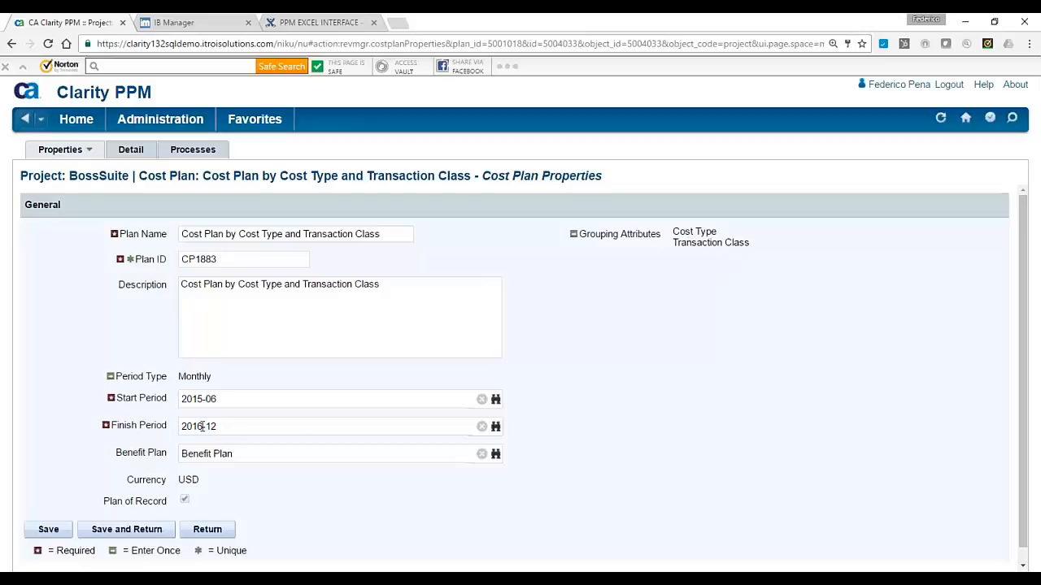
Open Clarity's cost plan Detail tab, then review Excel's Inv Code–Transaction Class, Jun–Dec 2015 columns and BossSuite rows
click(130, 149)
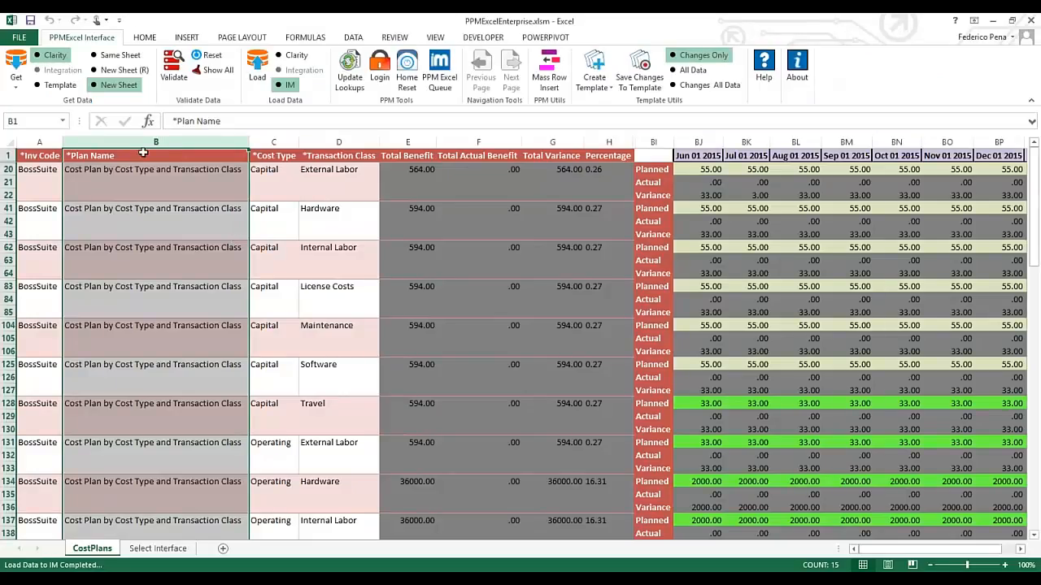
drag(143, 153, 262, 176)
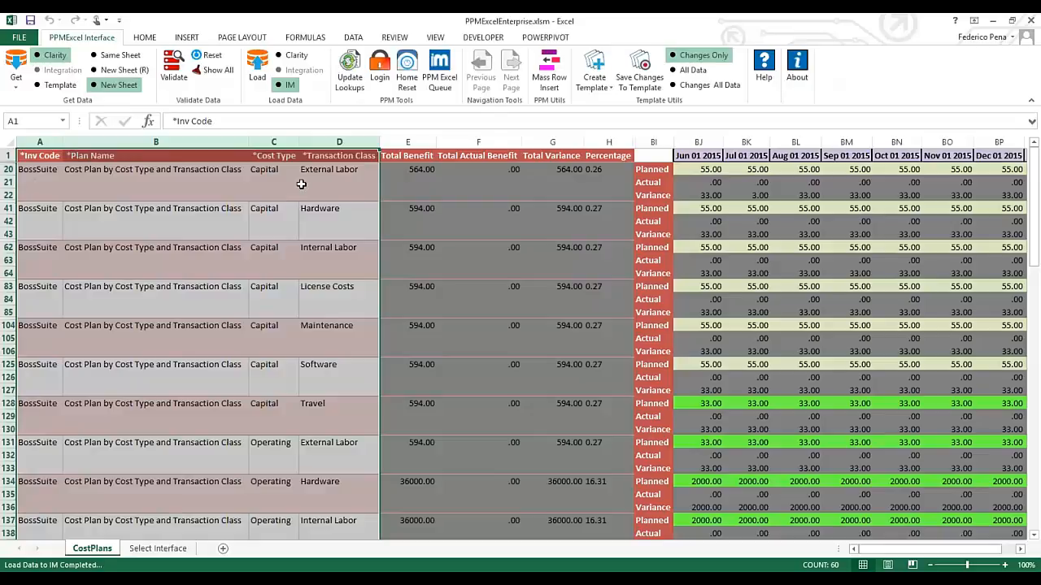
drag(697, 141, 1013, 141)
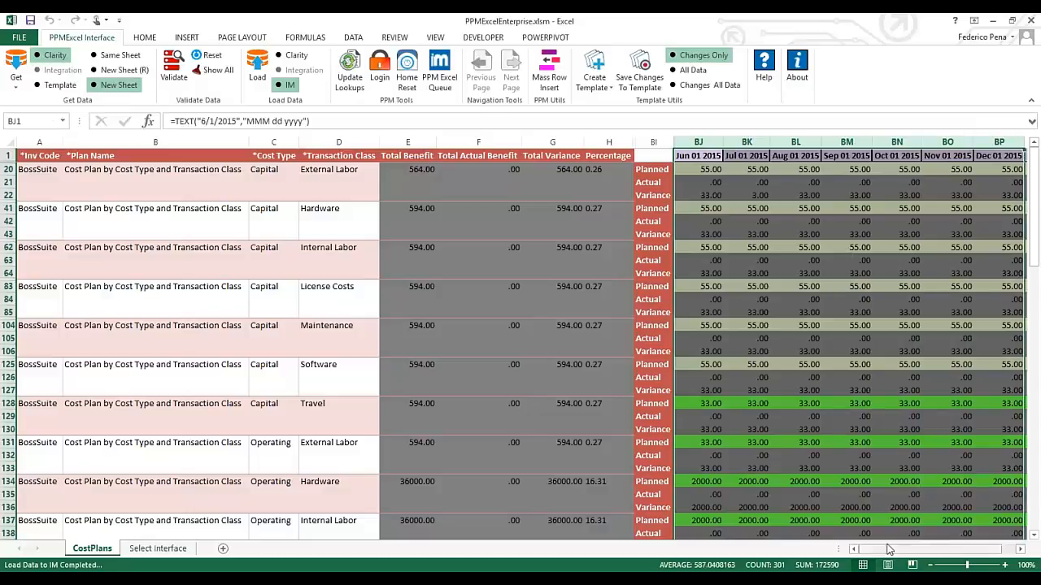
drag(889, 549, 898, 549)
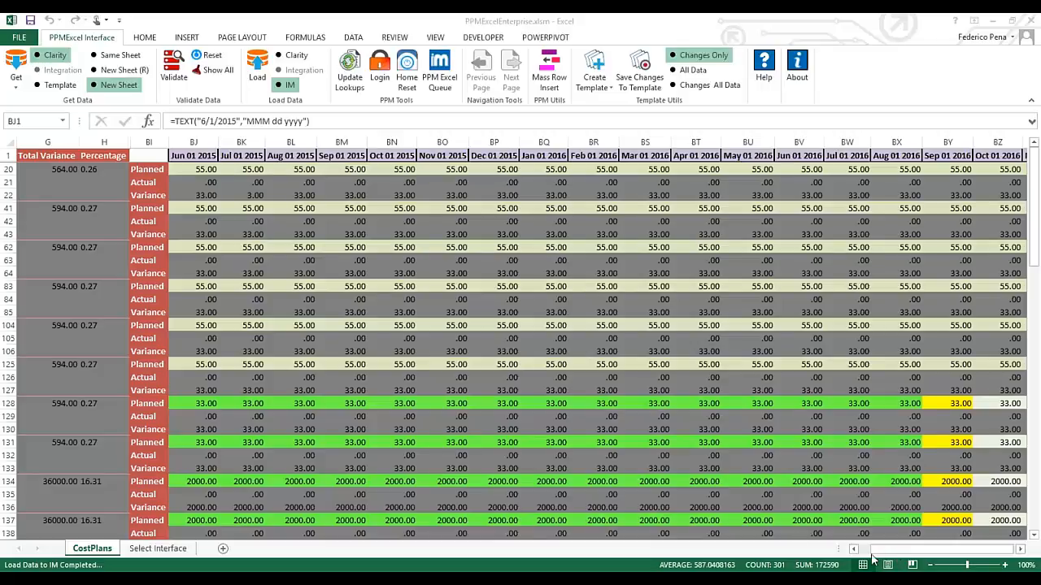
drag(873, 560, 864, 560)
click(29, 232)
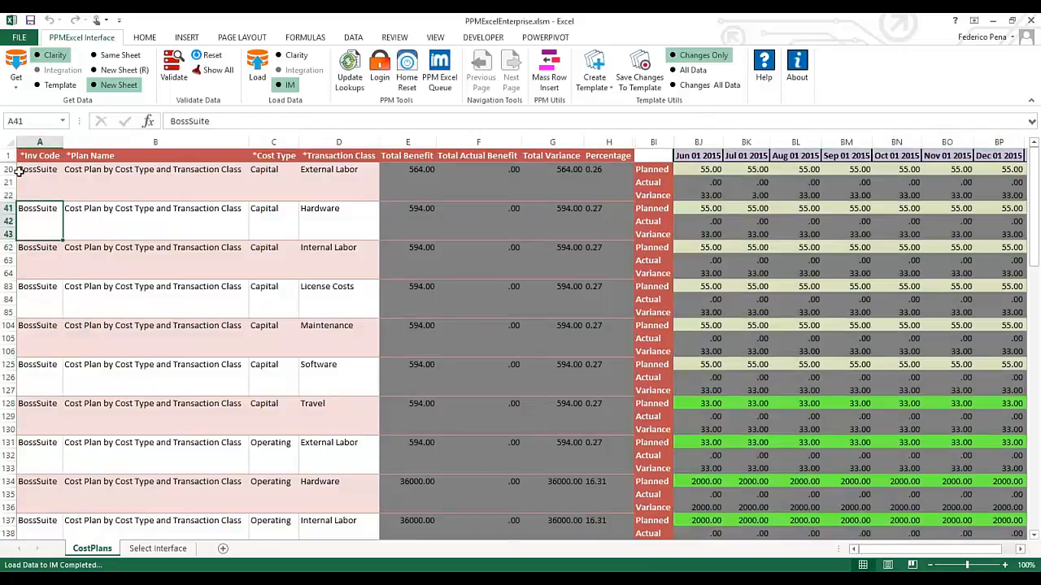
click(19, 172)
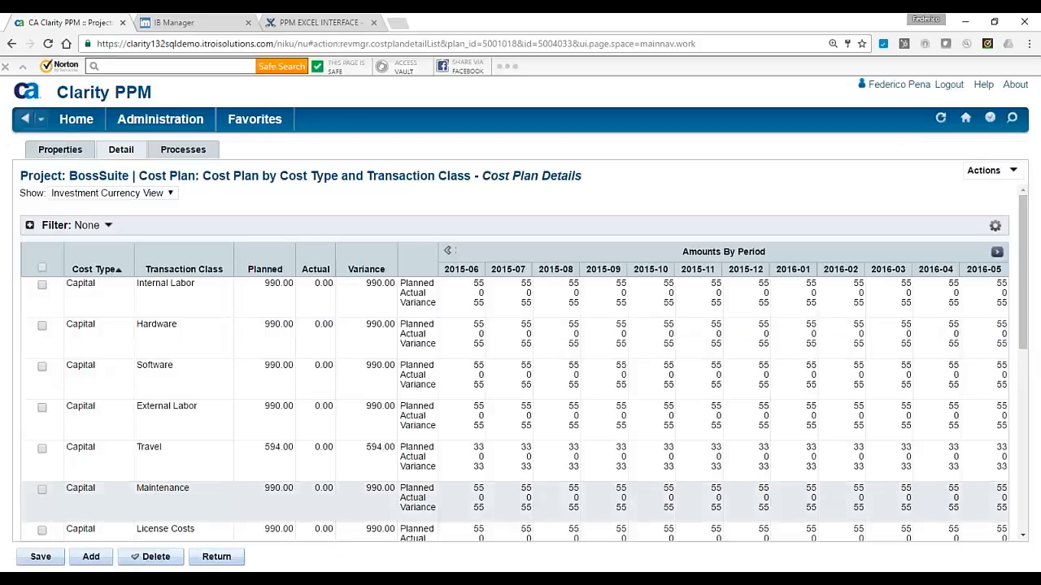
Tick BossSuite's Cost Plan by Cost Type and Transaction Class row in the cost plans list, then return to Excel
scroll(222, 501, down, 1)
click(221, 560)
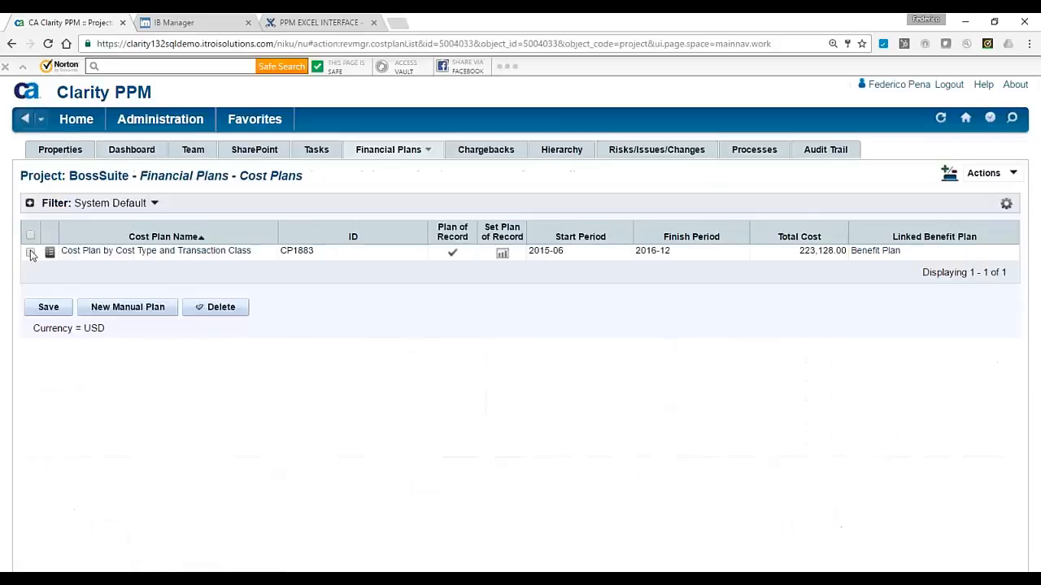
click(31, 254)
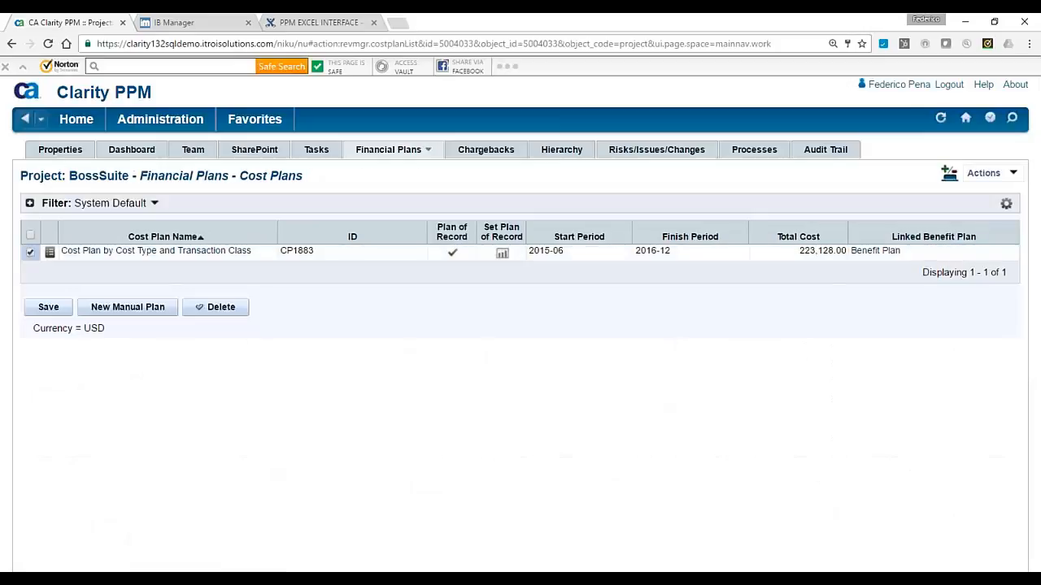
click(1012, 174)
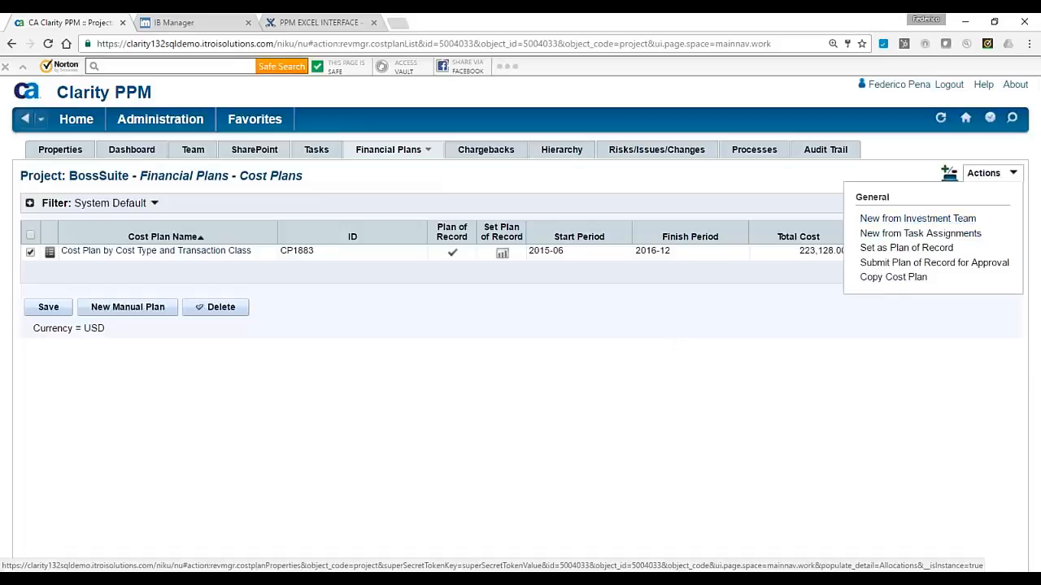
click(30, 253)
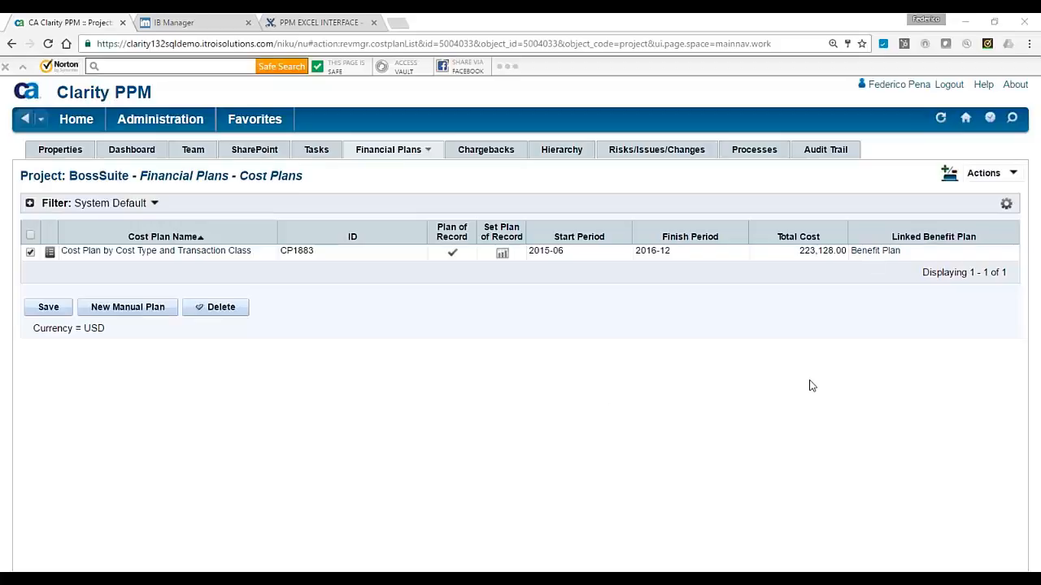
key(alt+Tab)
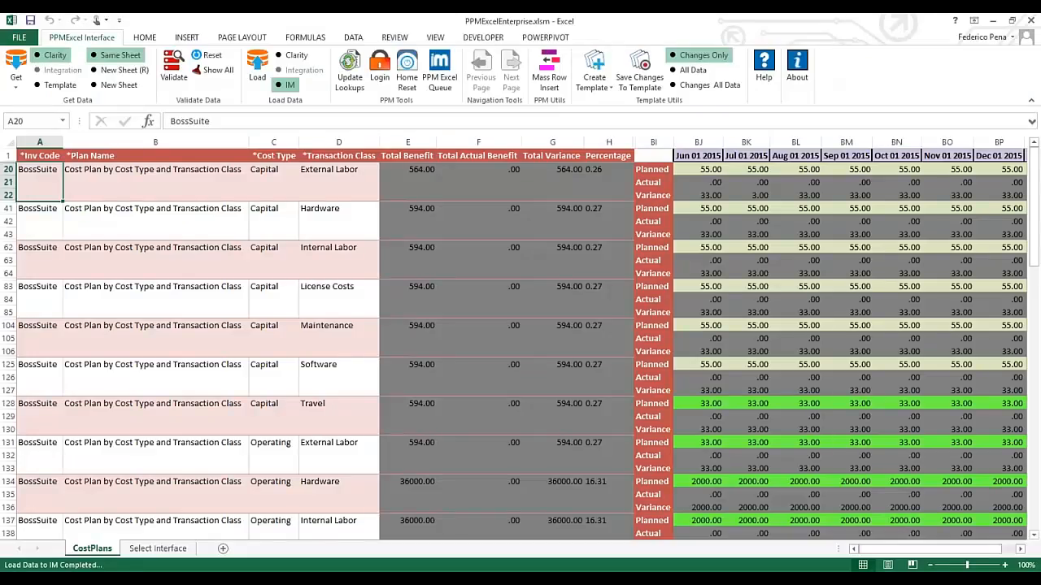
Retrieve BossSuite's allocations for 12 MONTHLY periods into a new Allocations sheet
click(15, 88)
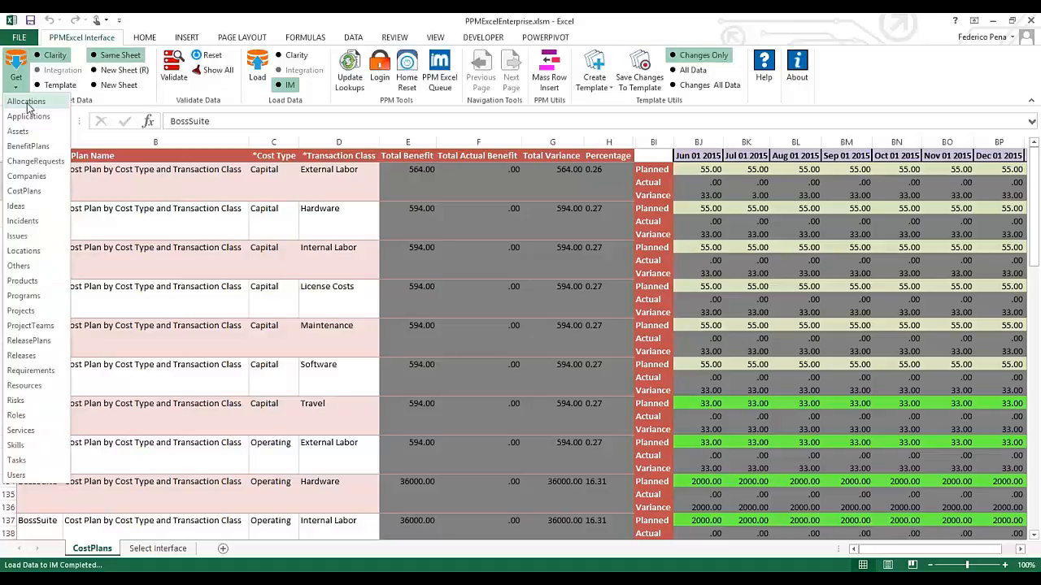
click(26, 103)
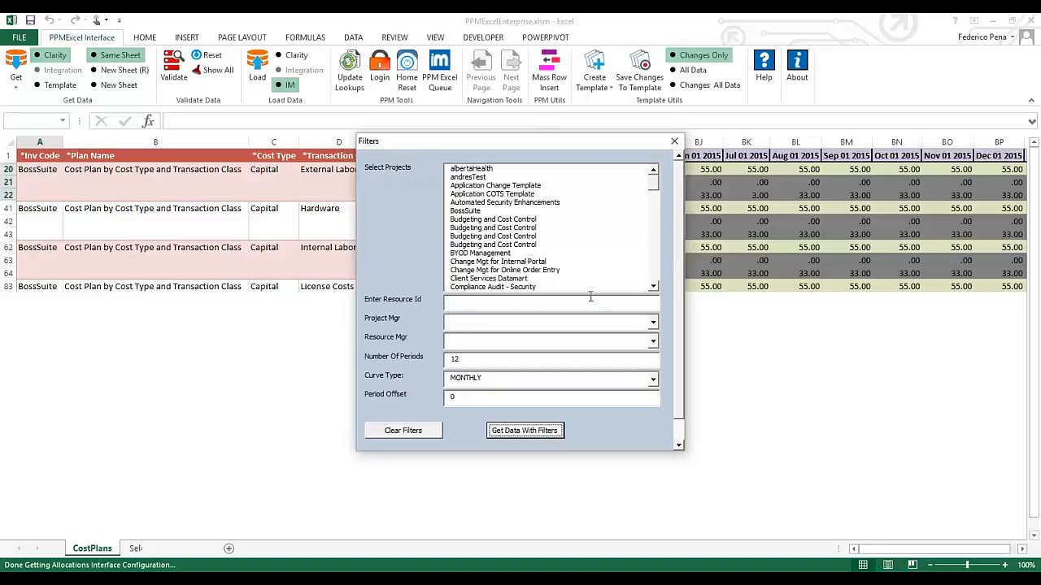
click(477, 211)
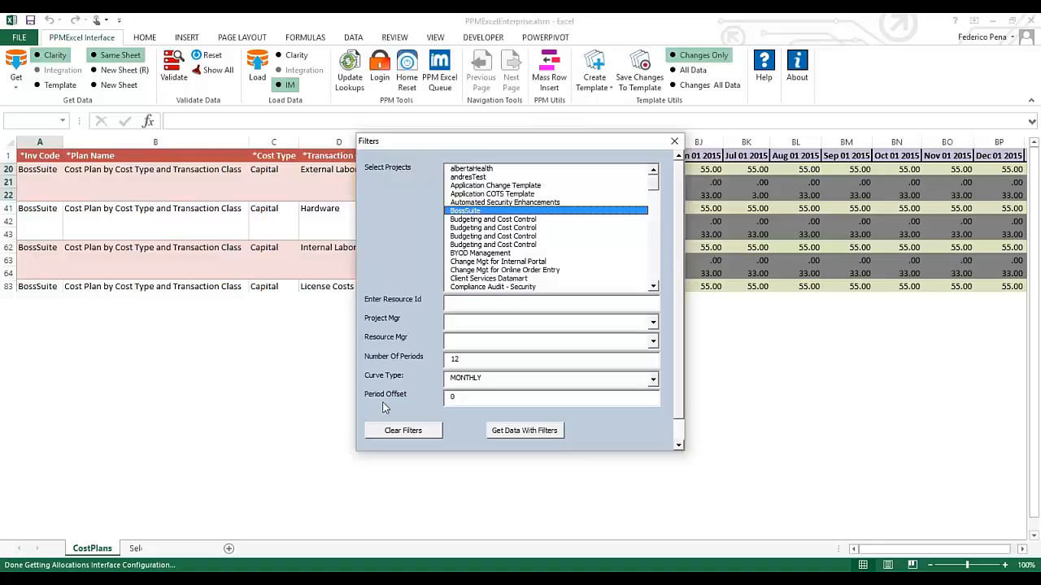
double_click(447, 358)
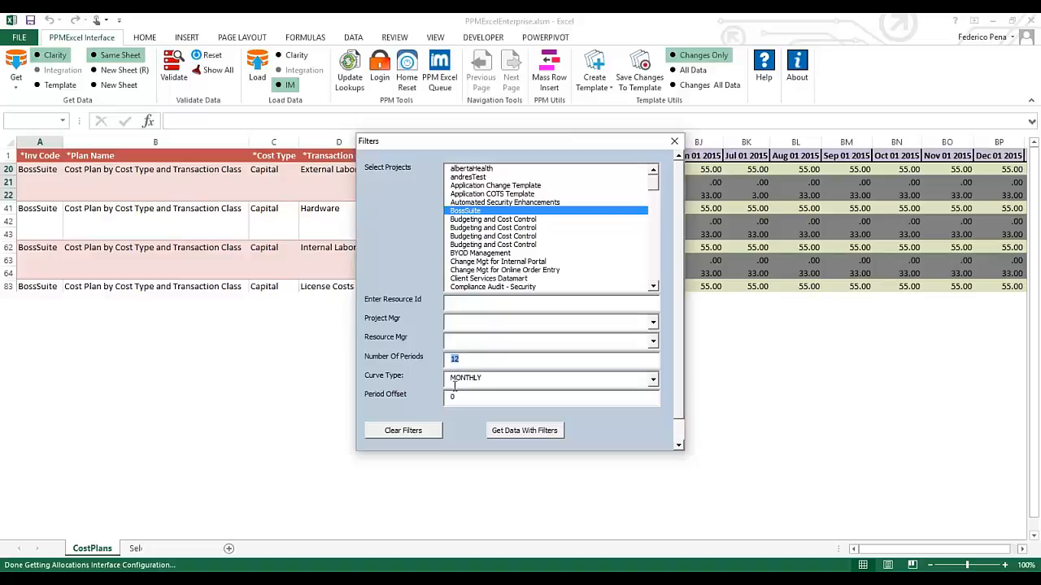
click(524, 431)
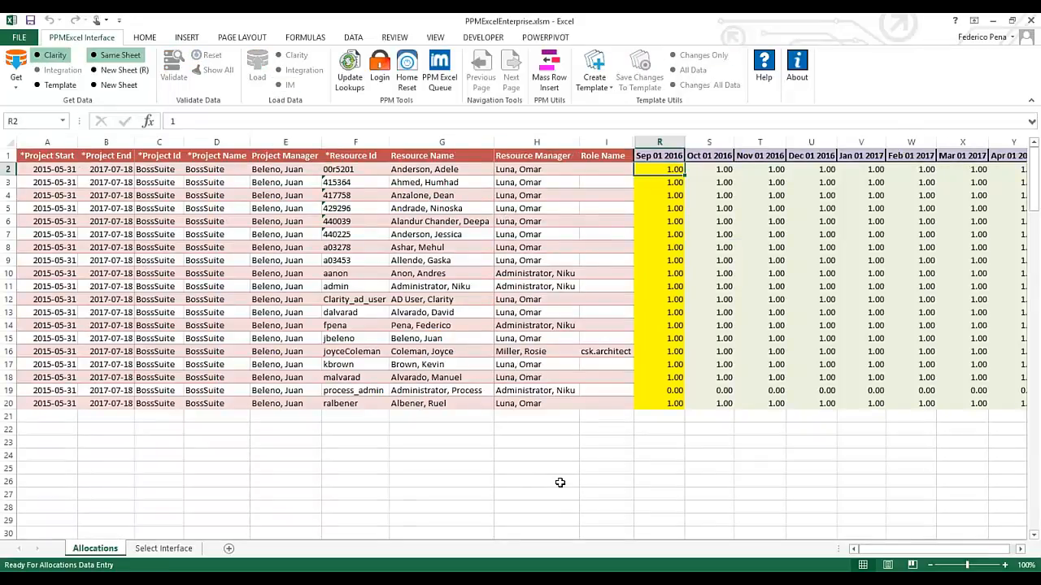
drag(868, 554, 875, 554)
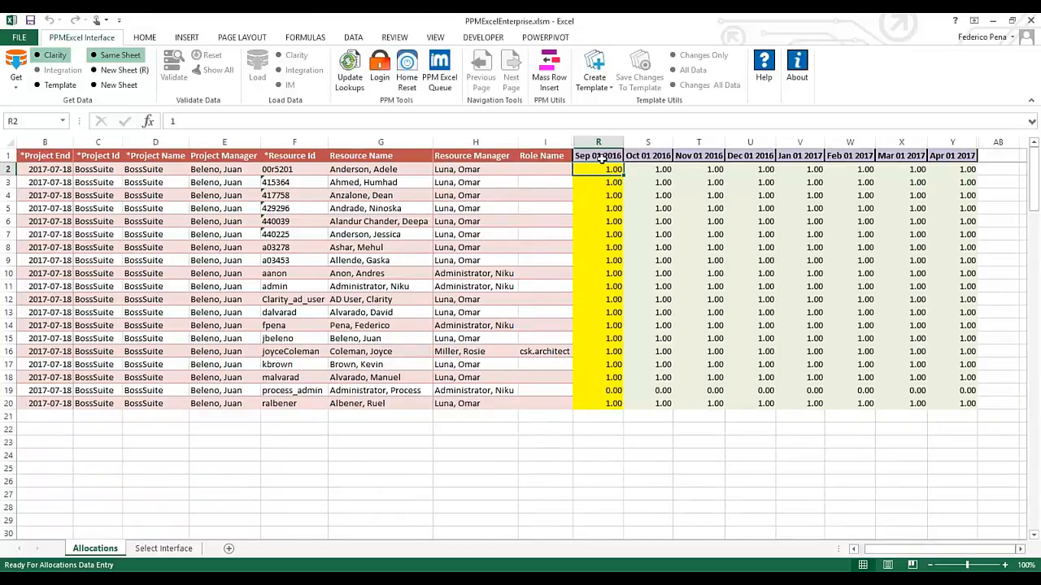
Enter 2 in cell S2 and fill 2.00 down to S20 and across toward column Y
click(651, 169)
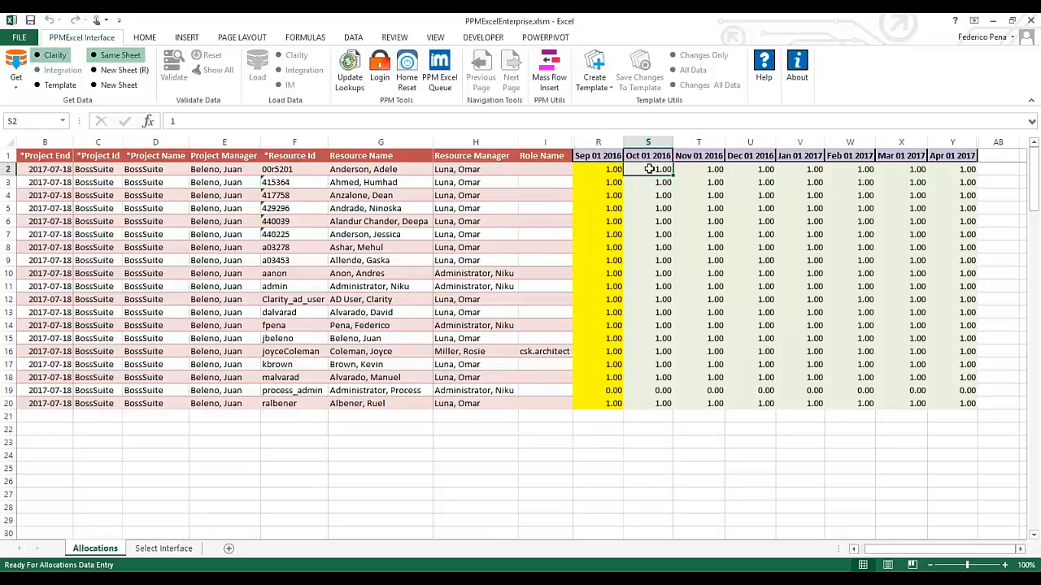
text(2)
key(Return)
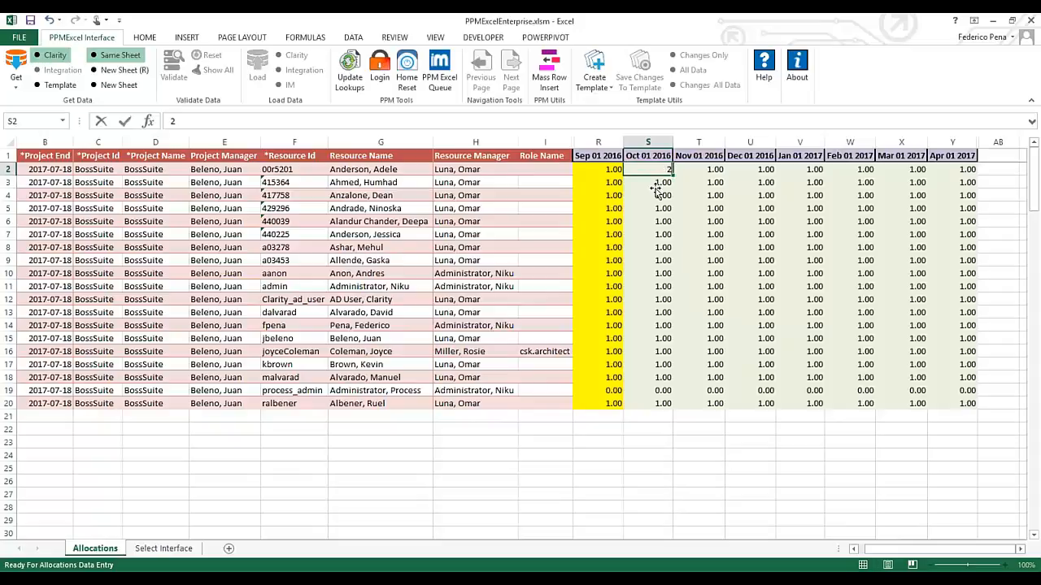
click(670, 171)
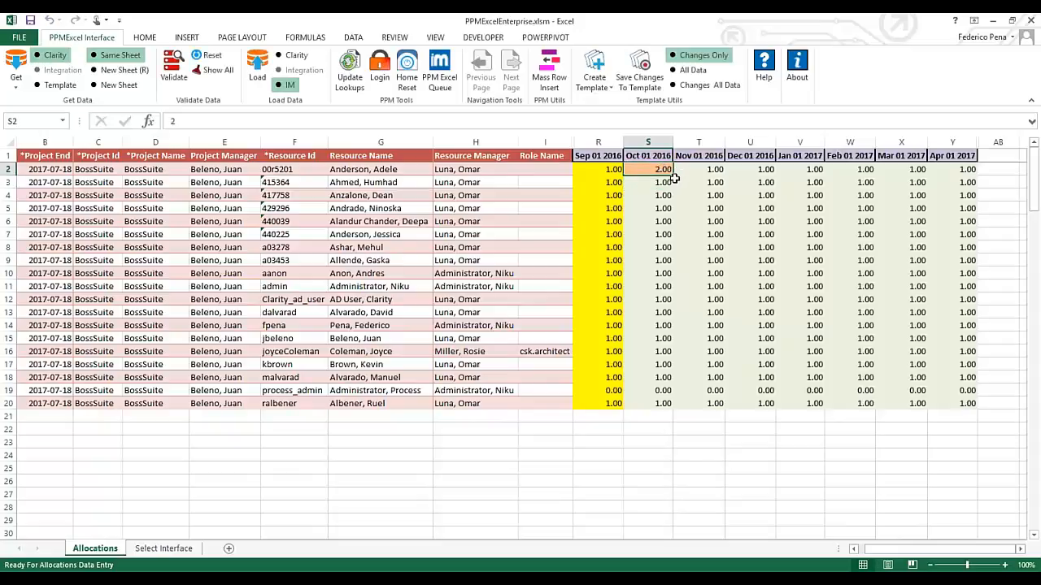
drag(673, 178, 675, 411)
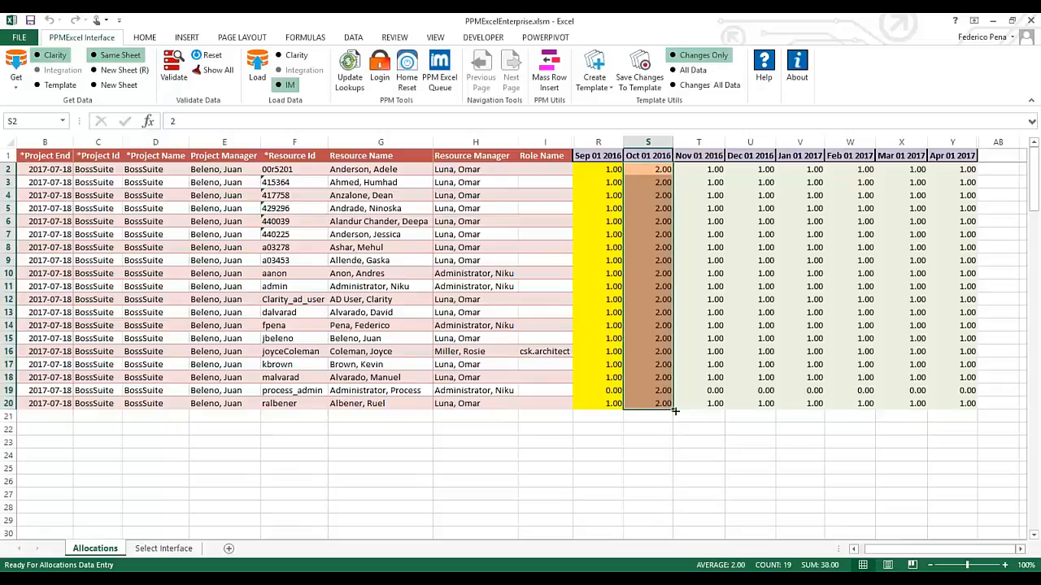
drag(949, 415, 962, 406)
Clear the selection after filling 2.00 across S2:Y20
click(800, 352)
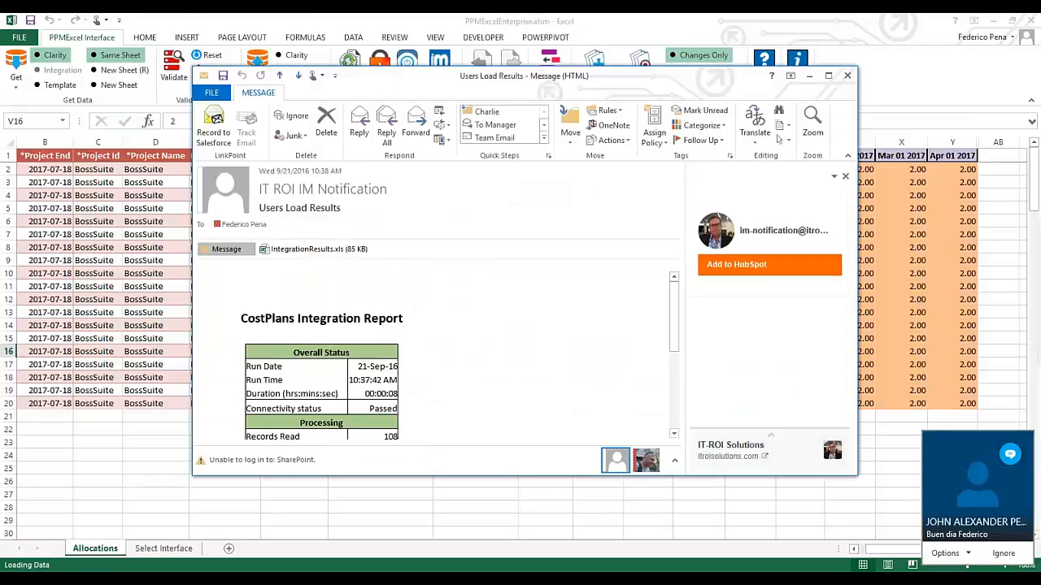
Open the Users Load Results e-mail and highlight its Records Read, Validated and Total Sent counts
click(824, 71)
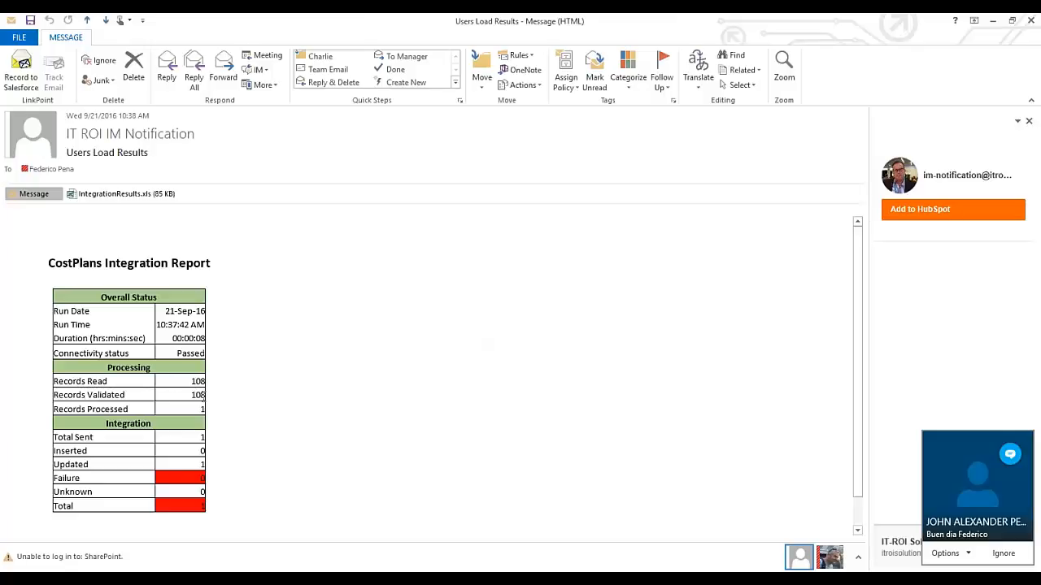
drag(202, 393, 199, 381)
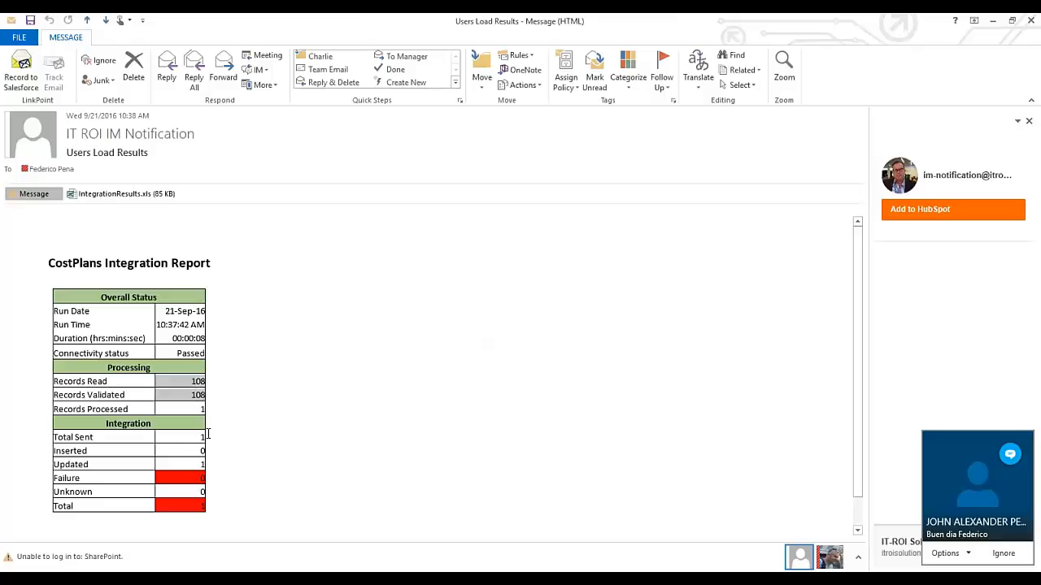
drag(208, 433, 189, 438)
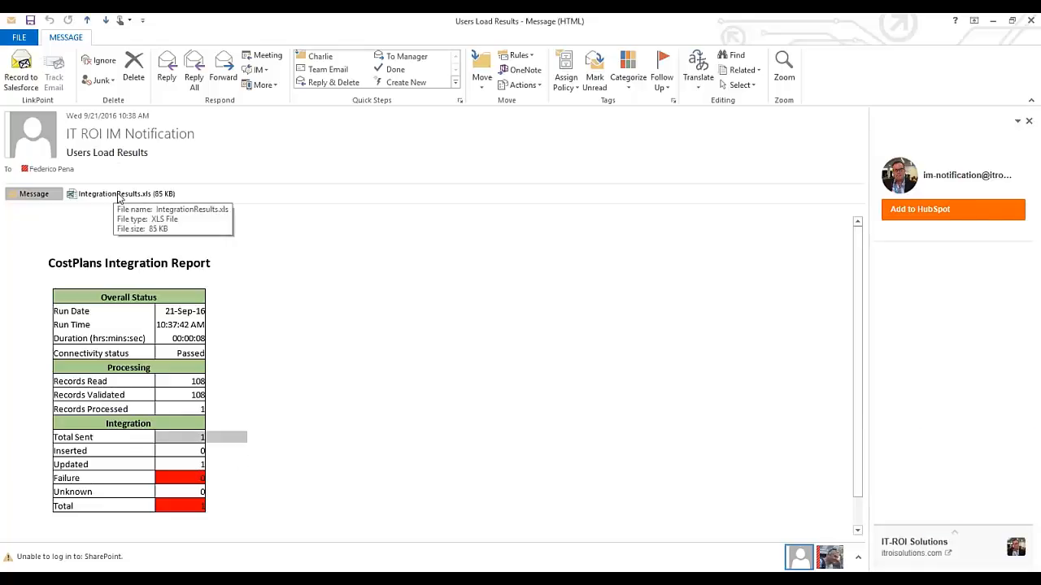
Open the IntegrationResults.xls attachment, dismiss document recovery, and scroll down to the Load Status chart
double_click(118, 195)
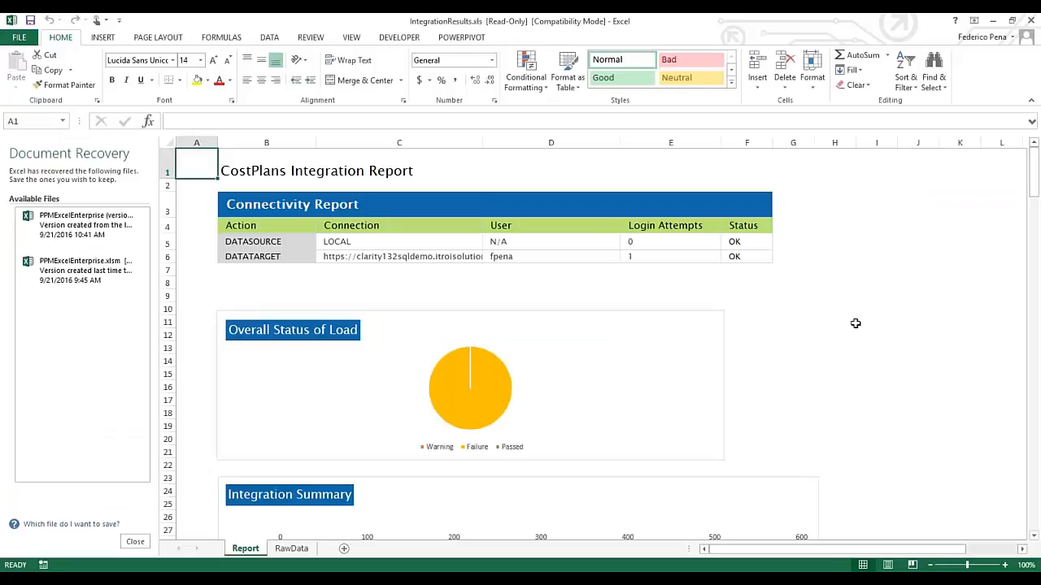
click(137, 541)
key(Return)
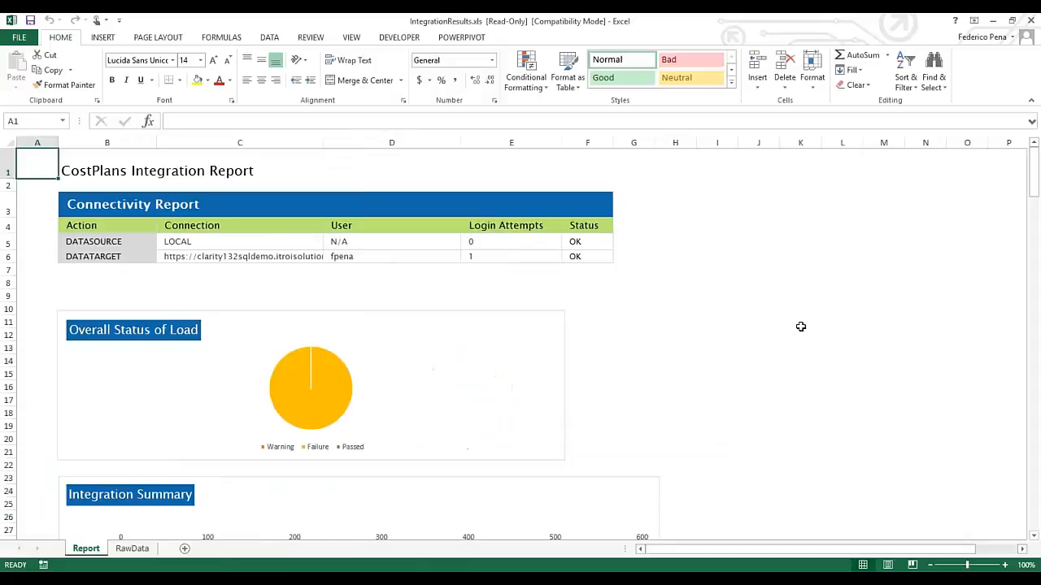
scroll(800, 326, down, 2)
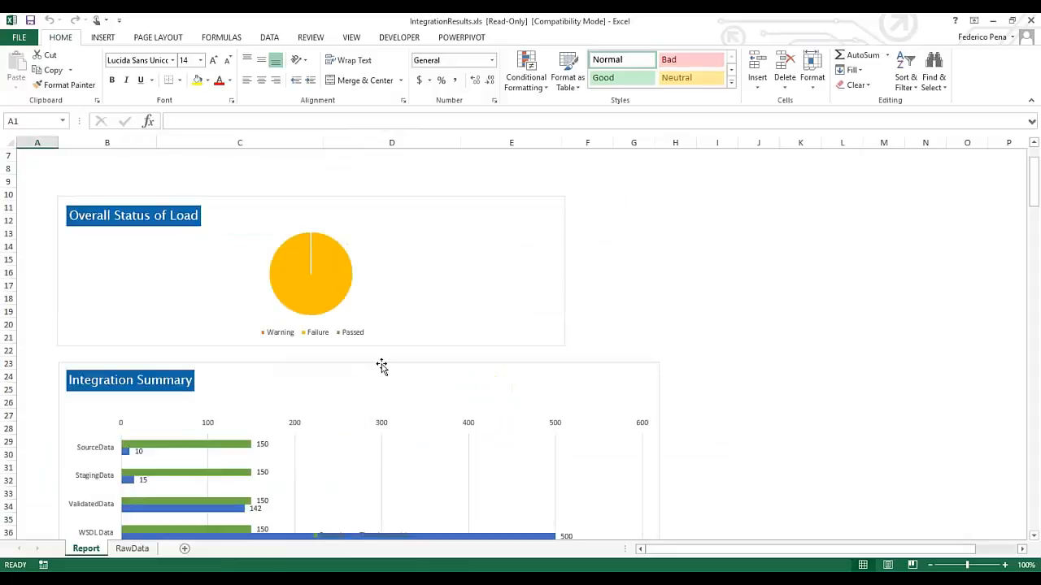
scroll(381, 367, down, 6)
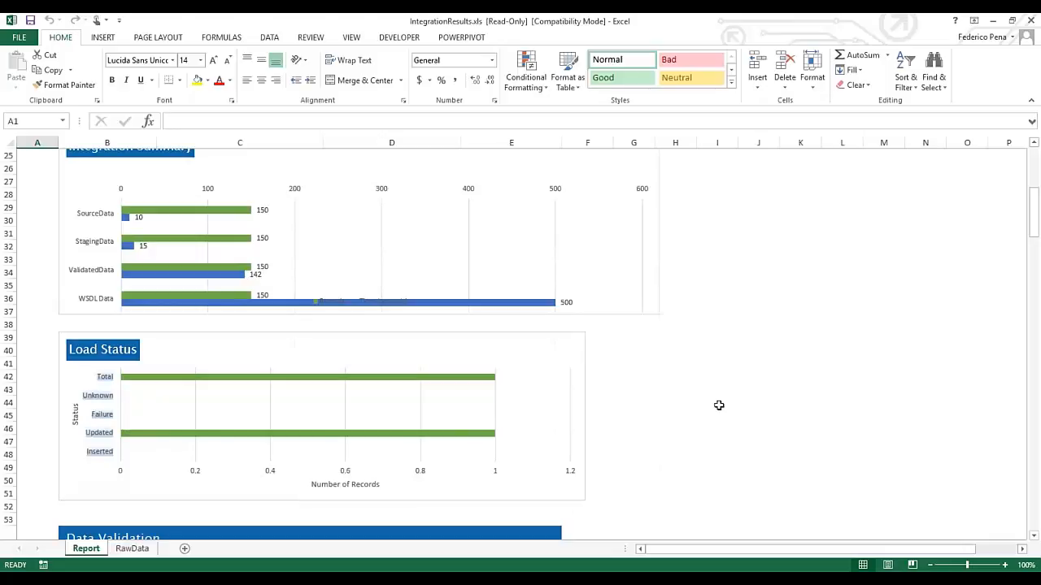
scroll(339, 394, down, 3)
scroll(339, 395, down, 2)
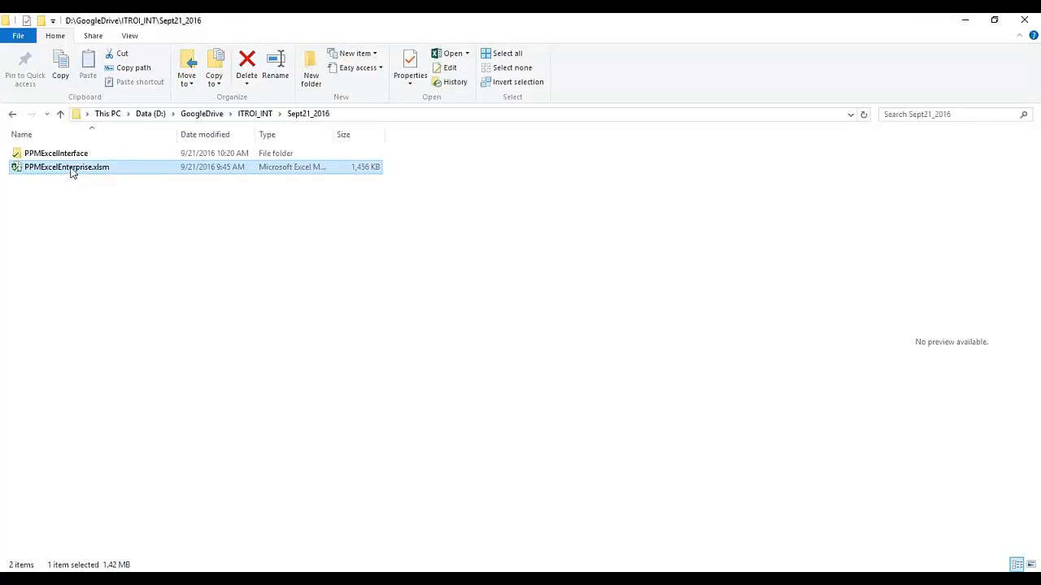
Open PPMExcelEnterprise.xlsm and expand the Get data-type list
double_click(66, 166)
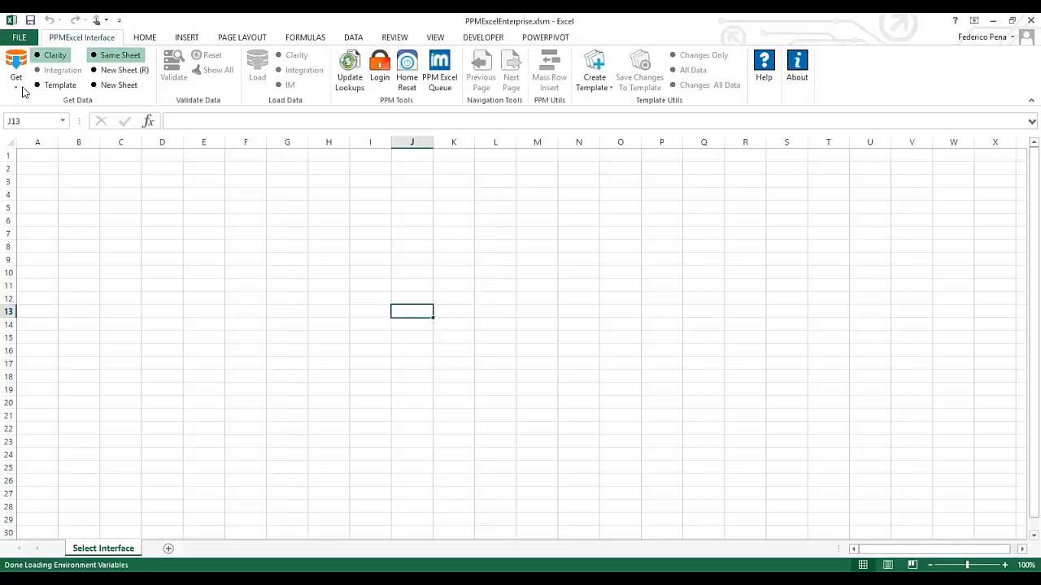
click(23, 91)
Fetch BossSuite's Allocations using the 12-period MONTHLY filters
click(27, 102)
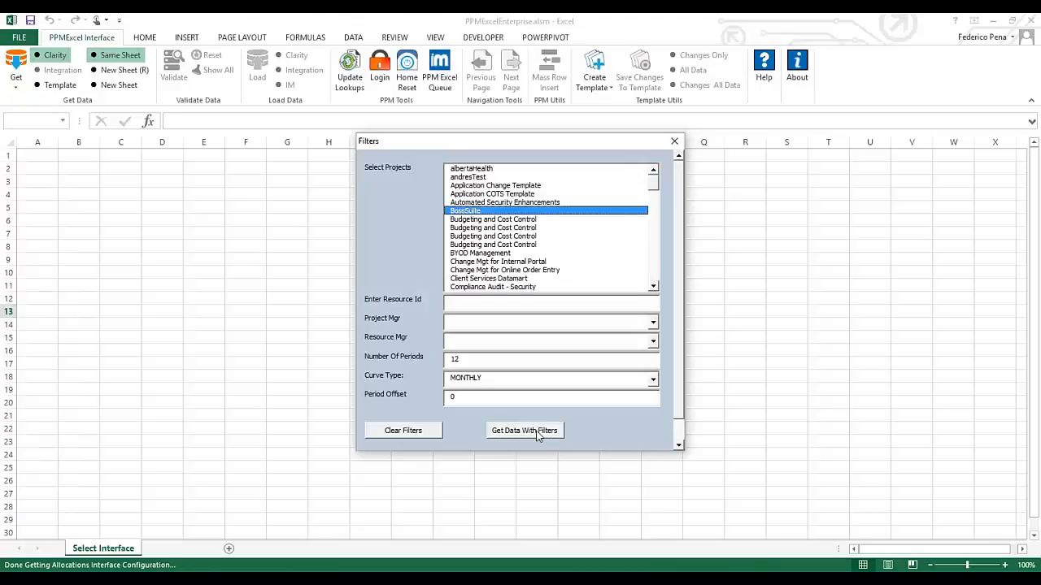
click(537, 435)
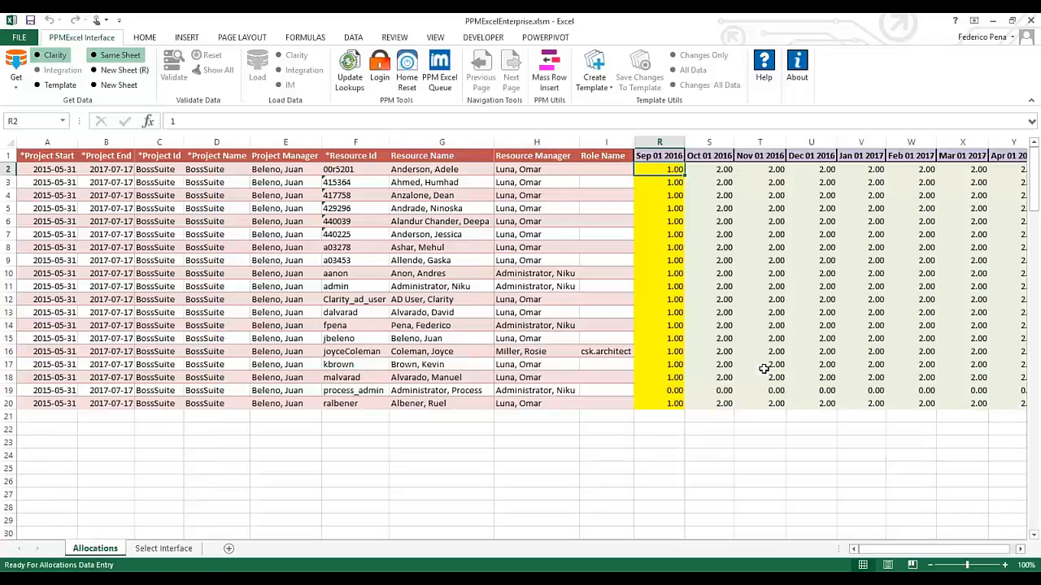
Set the Sep 01 2016 allocations in R3:R15 to 2.00 and load the R3:W15 changes to IM
click(679, 182)
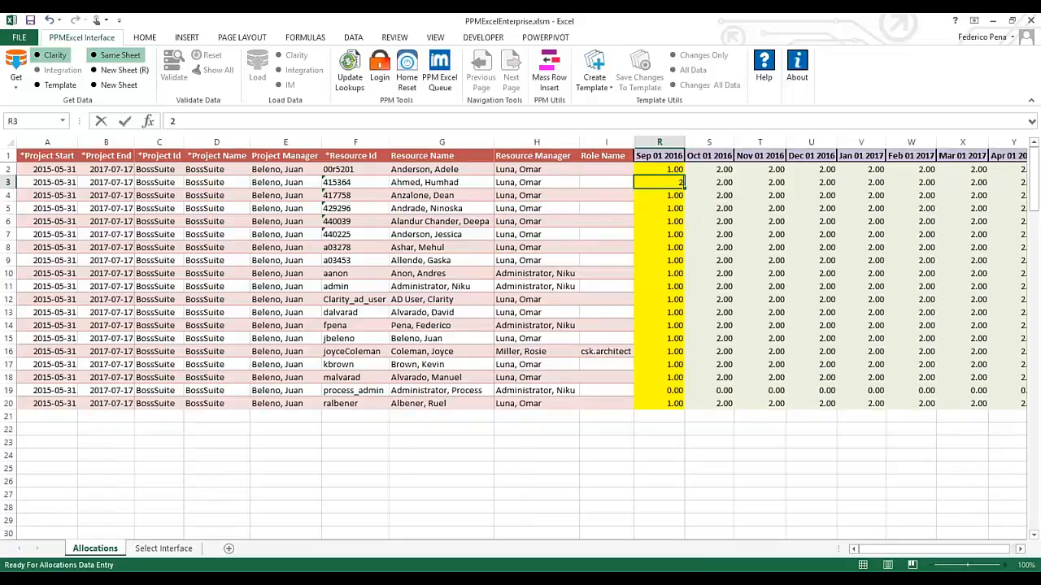
click(672, 195)
click(675, 183)
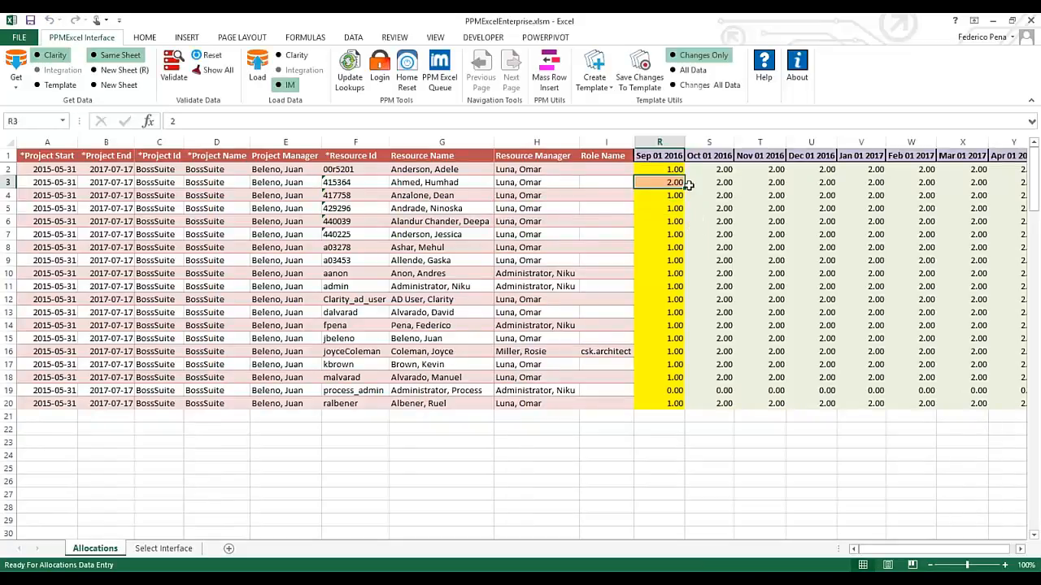
drag(685, 188, 687, 345)
shift+click(911, 339)
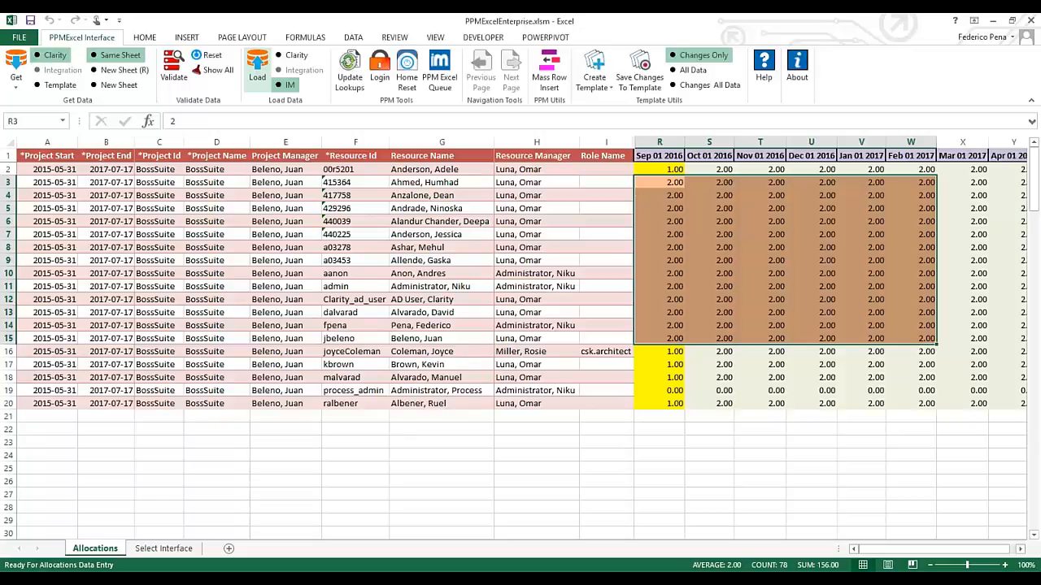
click(257, 69)
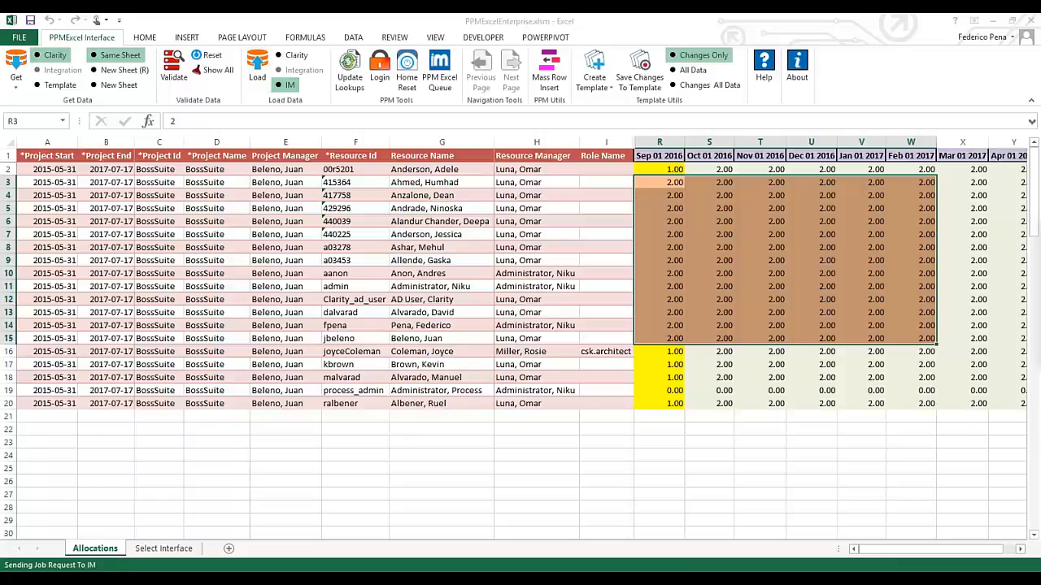